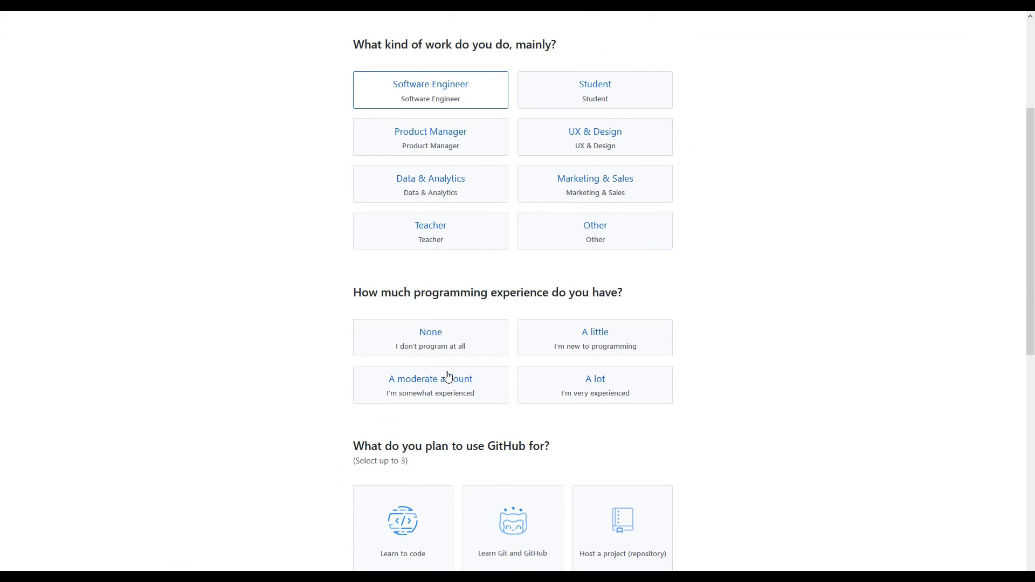
# Fill in the GitHub welcome survey, choosing A little programming experience and Learn to code as the planned use
pyautogui.scroll(-5, 307, 381)
pyautogui.click(372, 318)
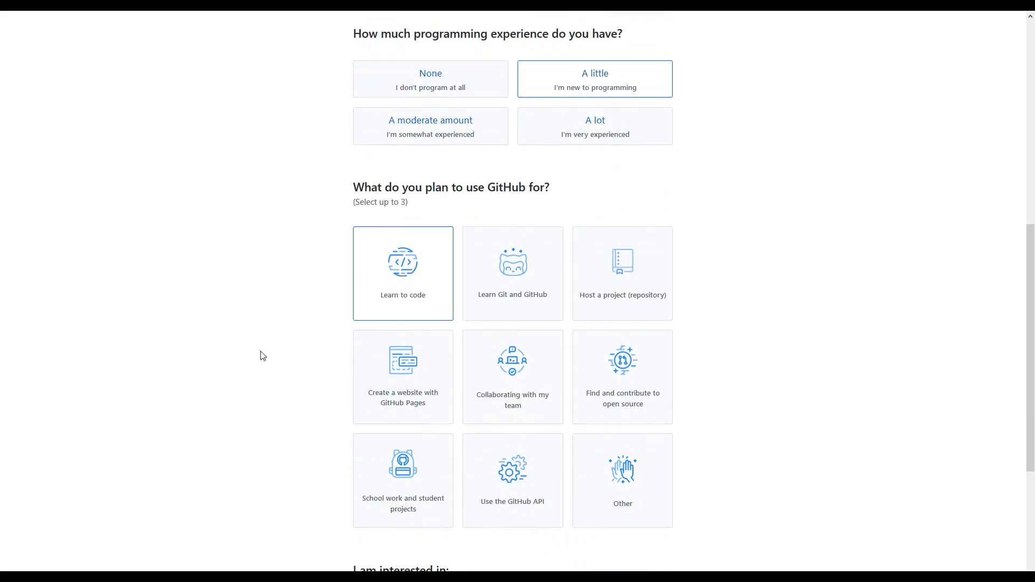
pyautogui.scroll(-5, 261, 355)
pyautogui.click(477, 449)
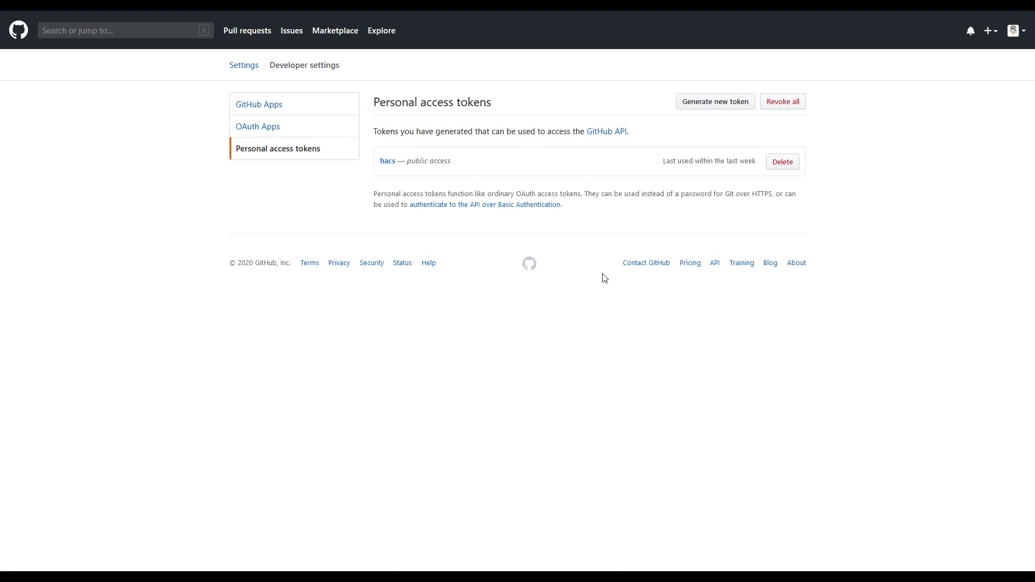
# Generate a new GitHub personal access token with the note "hacs token" and no scopes selected
pyautogui.click(711, 105)
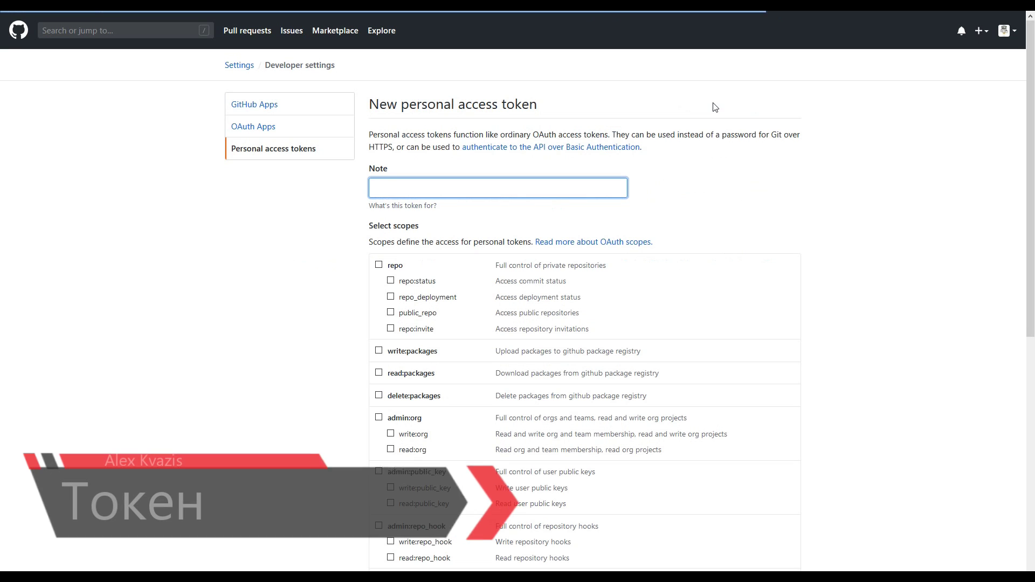
pyautogui.write('hac')
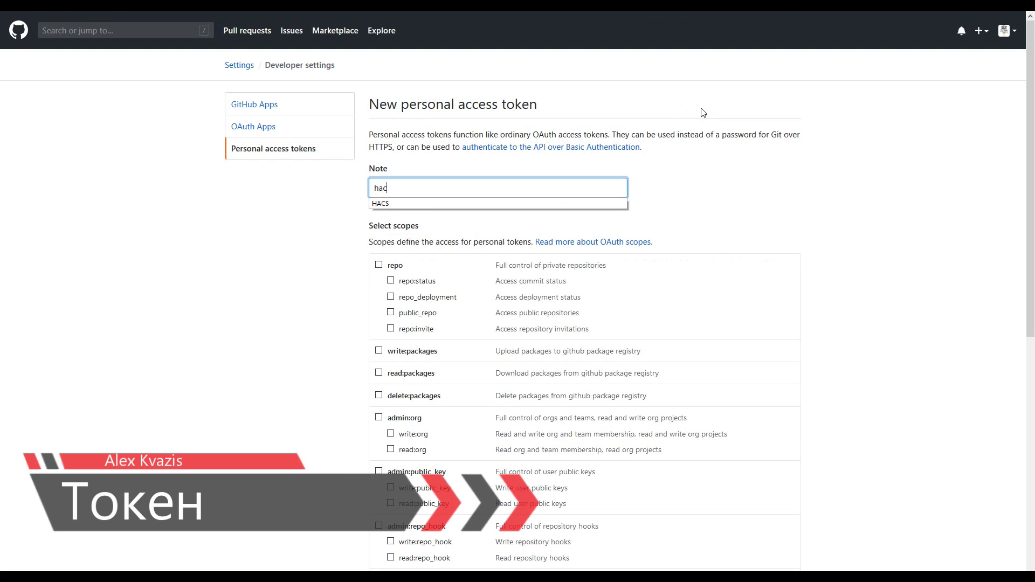
pyautogui.write('s token')
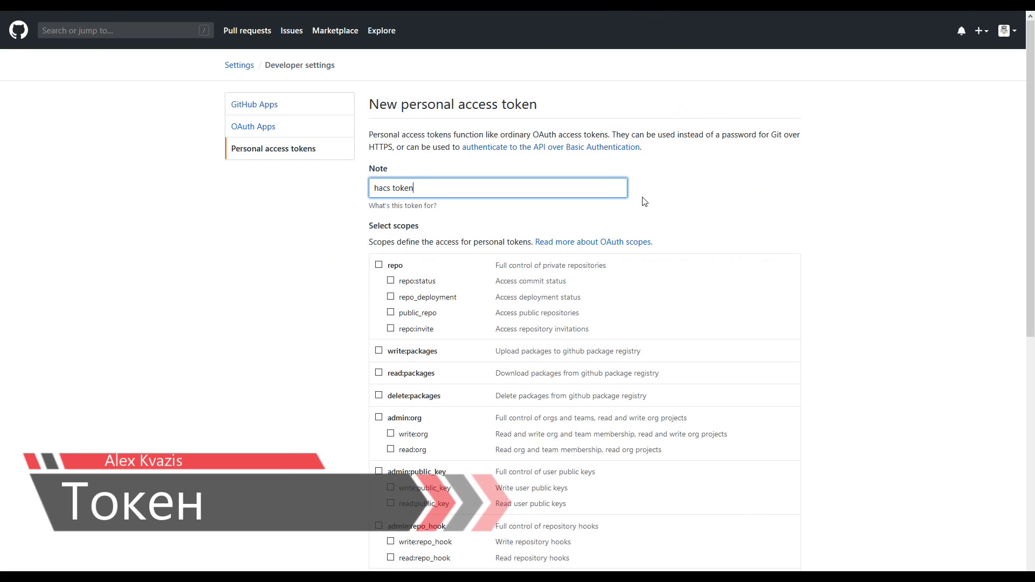
pyautogui.scroll(-8, 701, 111)
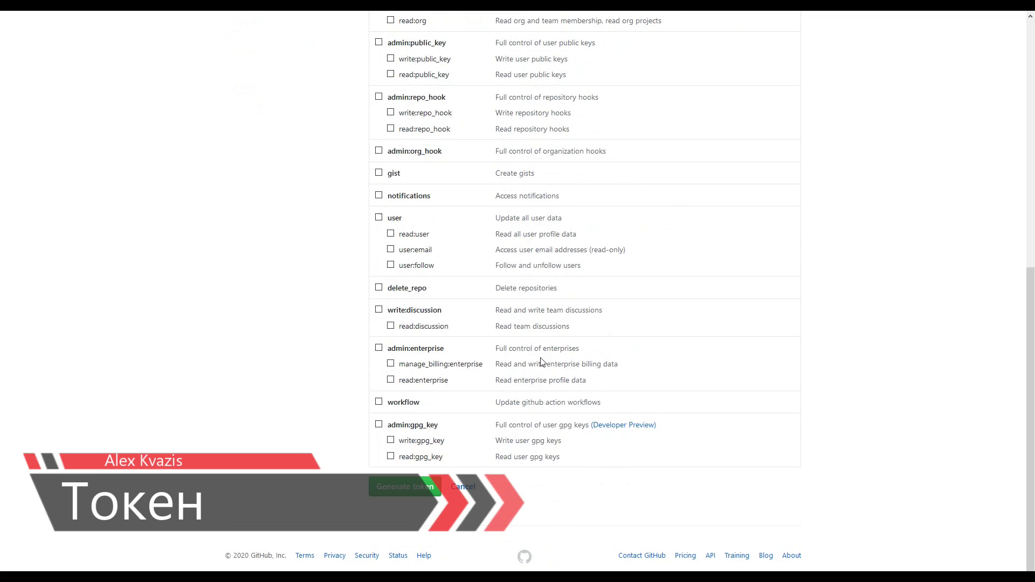
pyautogui.click(409, 488)
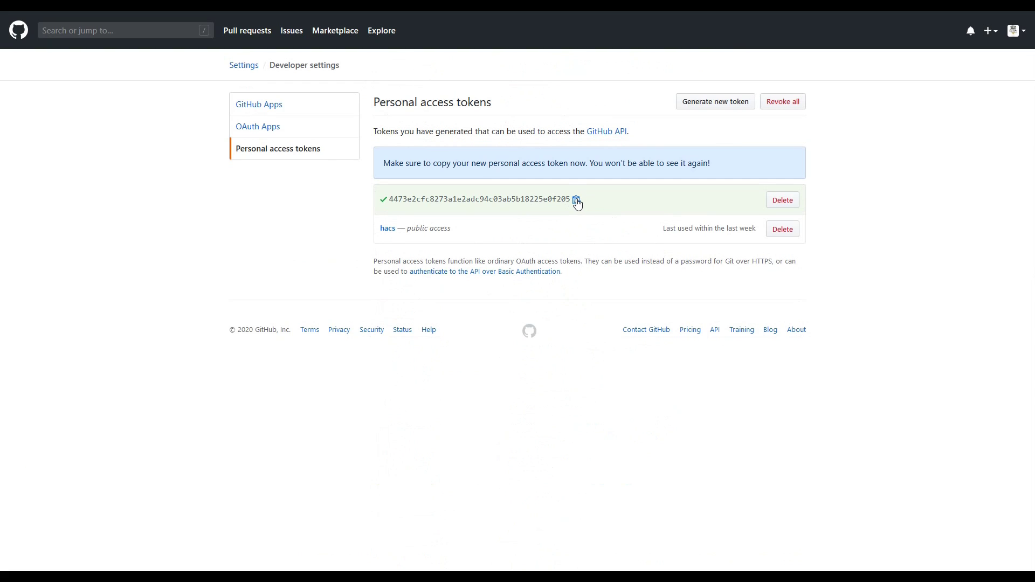
# Copy the new personal access token and paste it into the empty Notepad++ document
pyautogui.click(576, 200)
pyautogui.hotkey('alt', 'Tab')
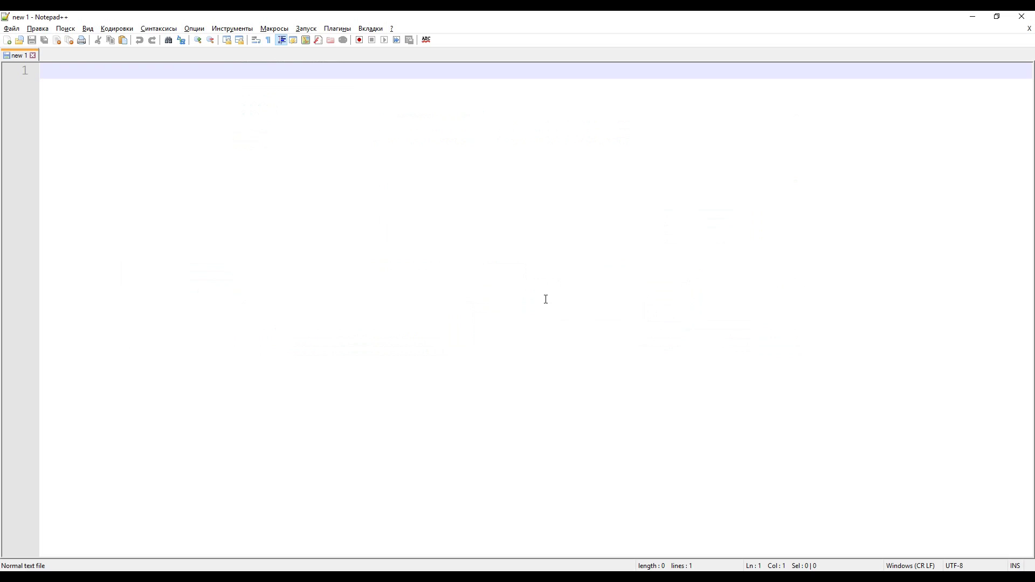
pyautogui.hotkey('ctrl', 'v')
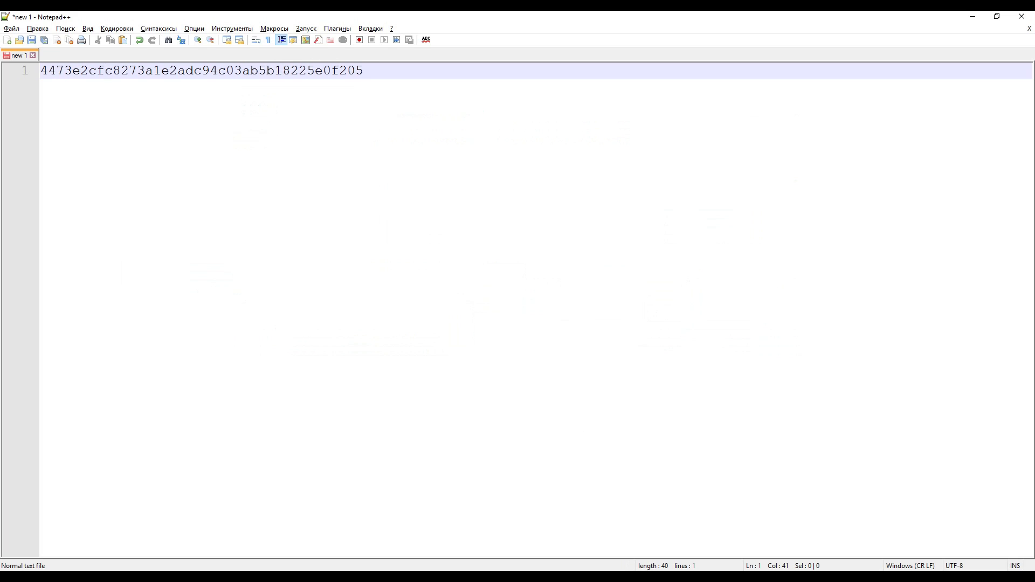
# Switch back to the browser and download hacs.zip from the 0.23.2 release of hacs/integration, saving the file
pyautogui.hotkey('alt', 'Tab')
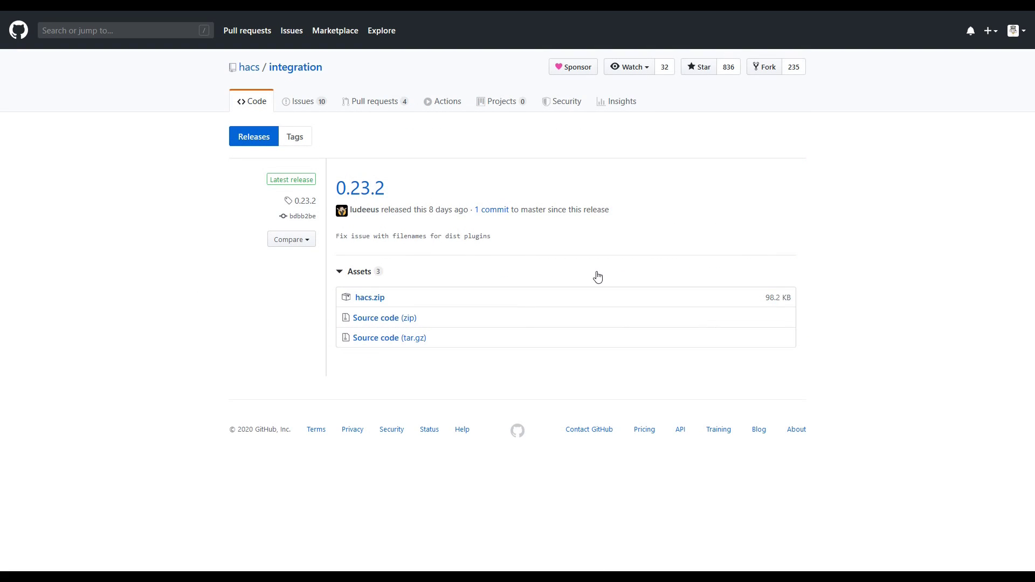
pyautogui.click(370, 299)
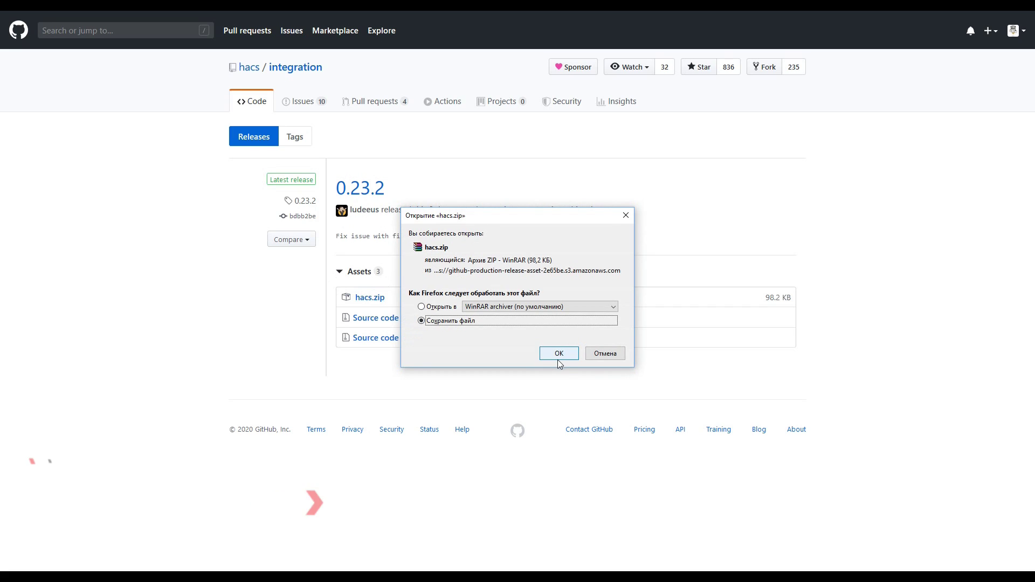
pyautogui.click(561, 358)
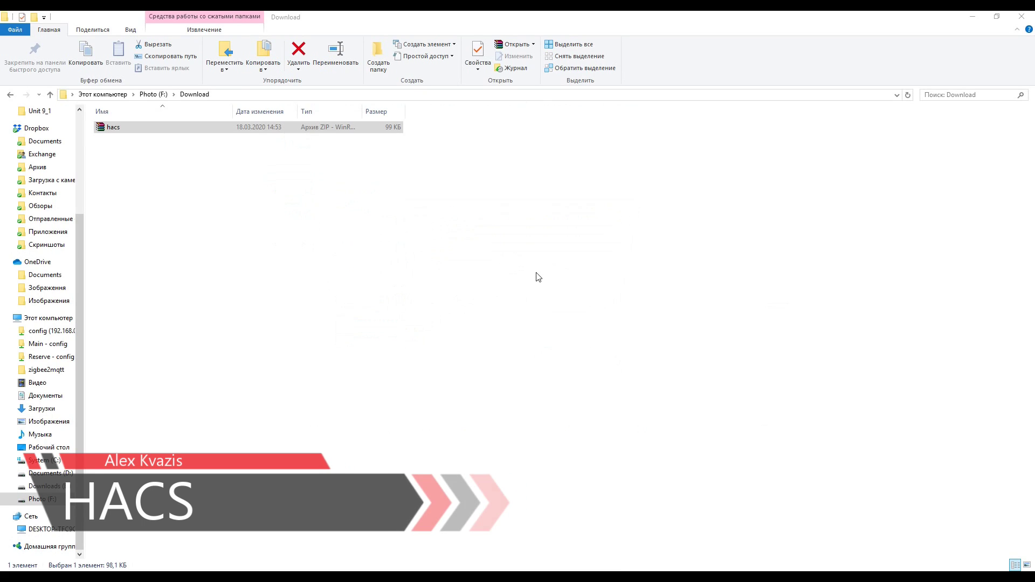
# Extract all contents of the downloaded hacs archive into a hacs folder in Download and close the archive
pyautogui.doubleClick(114, 130)
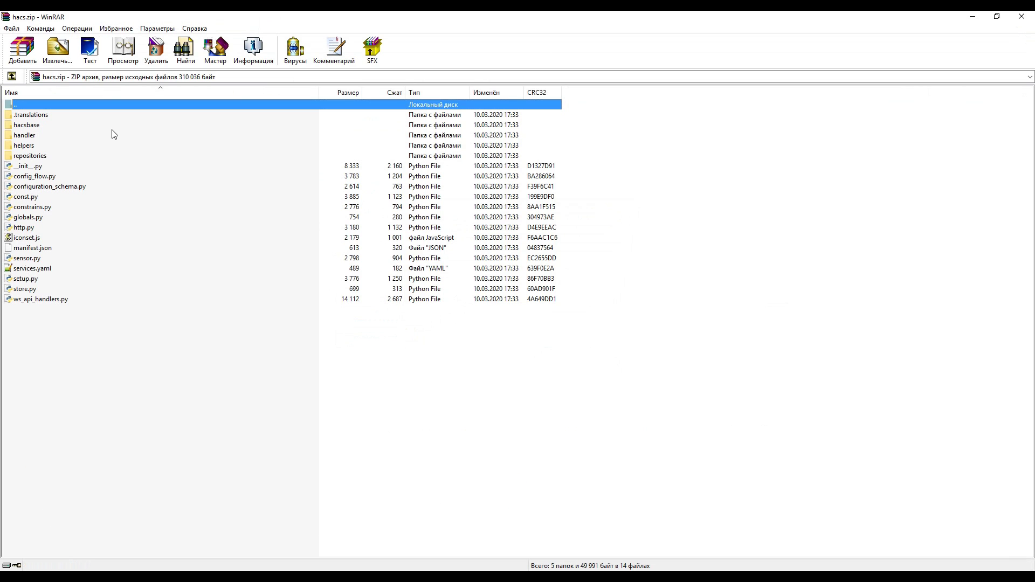
pyautogui.click(47, 116)
pyautogui.keyDown('shift'); pyautogui.click(50, 297); pyautogui.keyUp('shift')
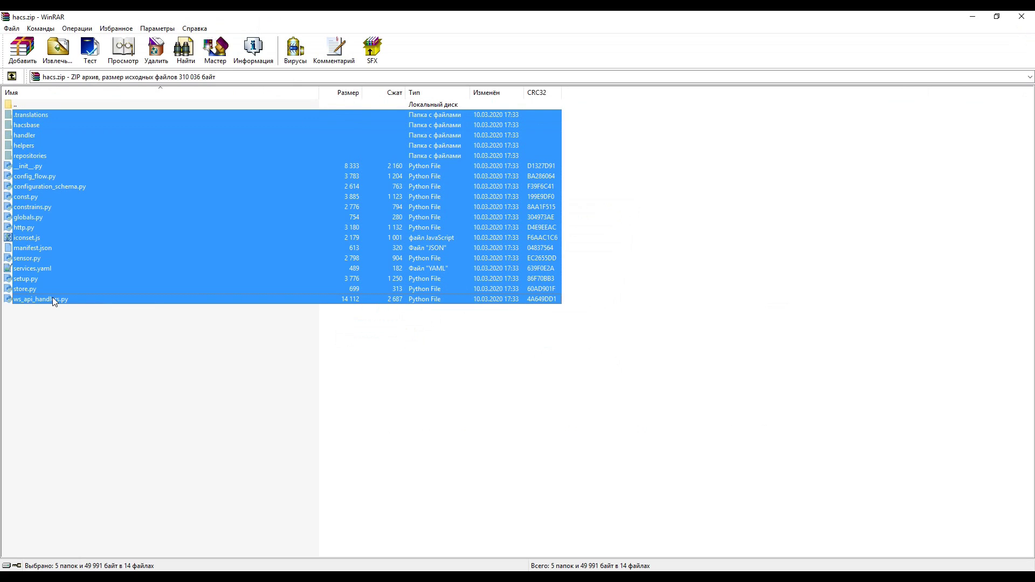
pyautogui.click(57, 51)
pyautogui.click(550, 407)
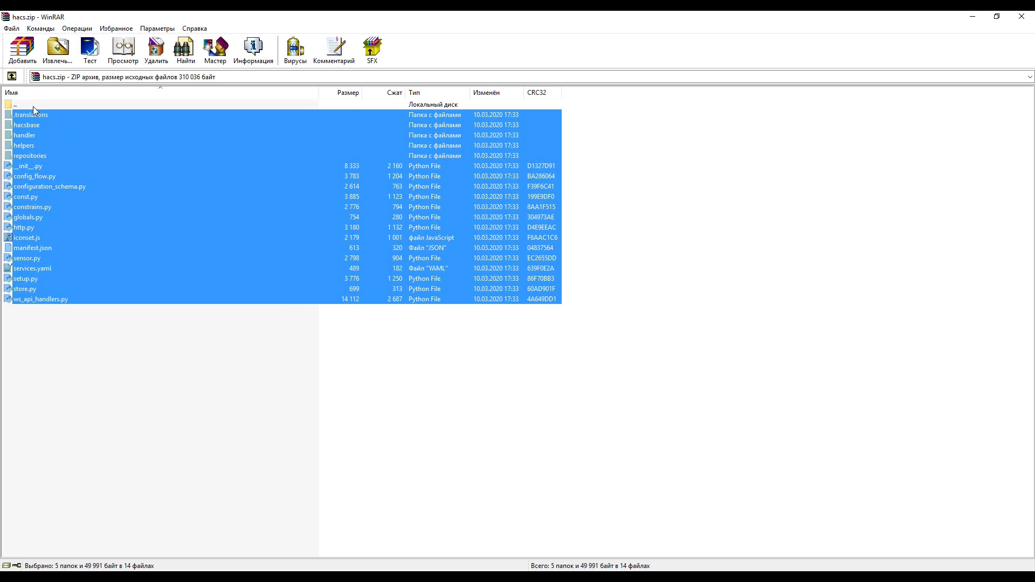
pyautogui.doubleClick(33, 106)
pyautogui.doubleClick(28, 115)
pyautogui.hotkey('alt', 'F4')
pyautogui.click(120, 130)
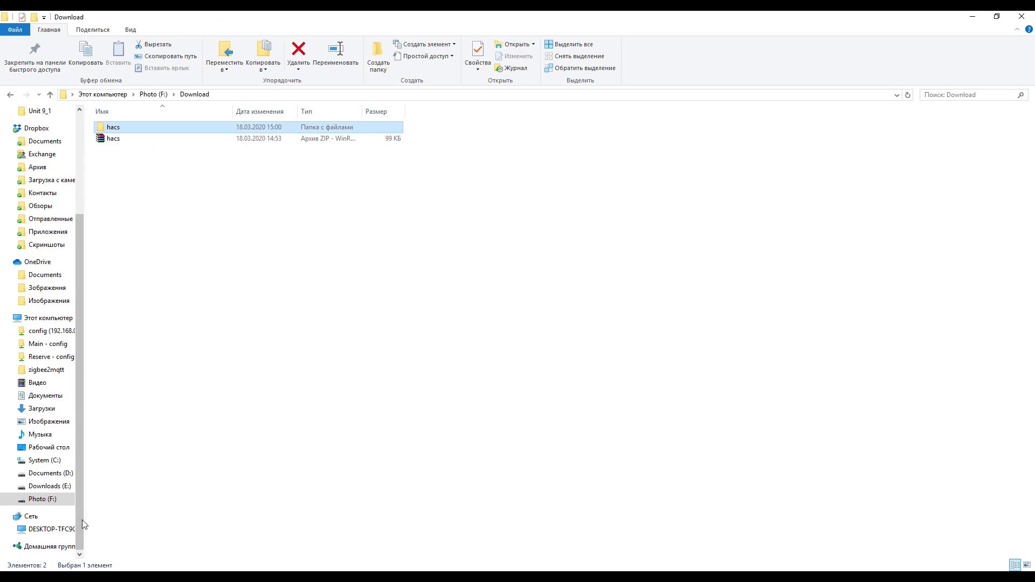
# Create a folder named custom_components in the Home Assistant config network share and open it
pyautogui.click(58, 322)
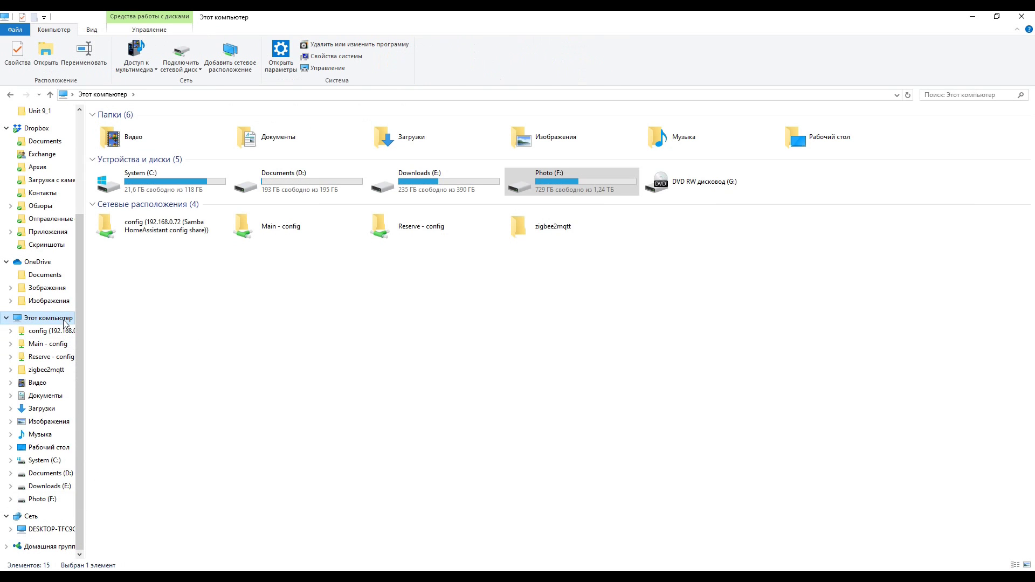
pyautogui.click(169, 235)
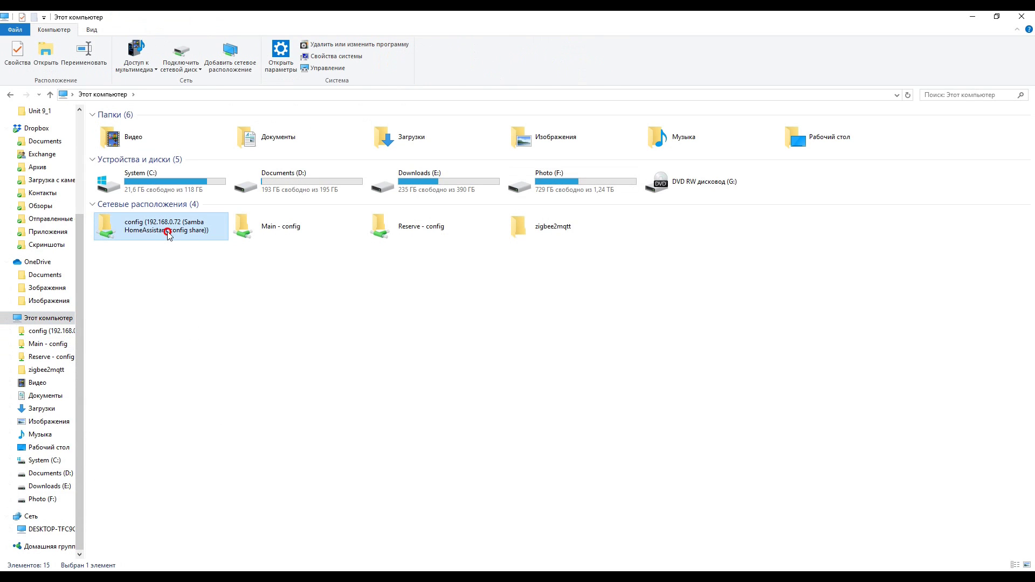
pyautogui.doubleClick(168, 234)
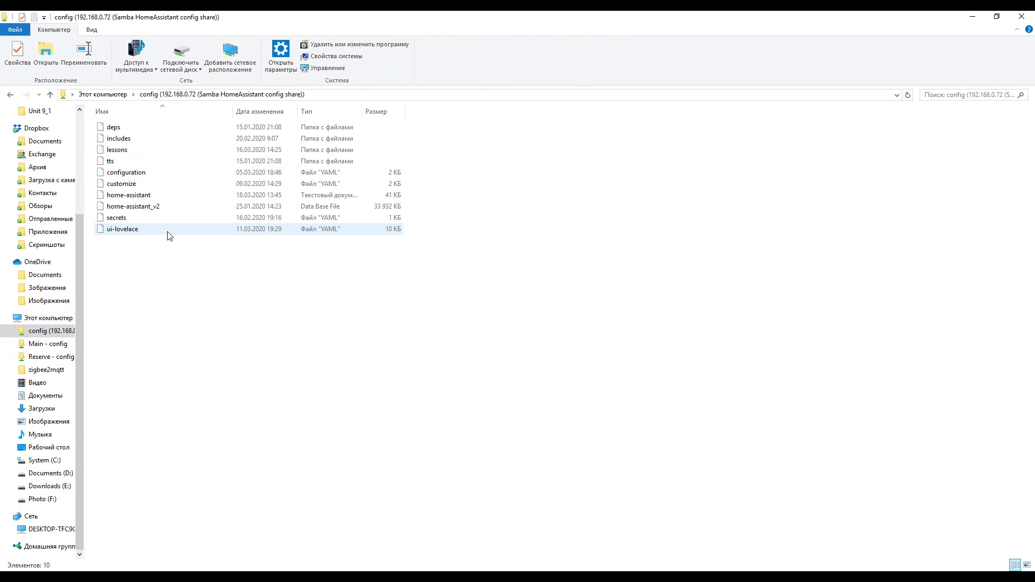
pyautogui.rightClick(206, 344)
pyautogui.moveTo(310, 474)
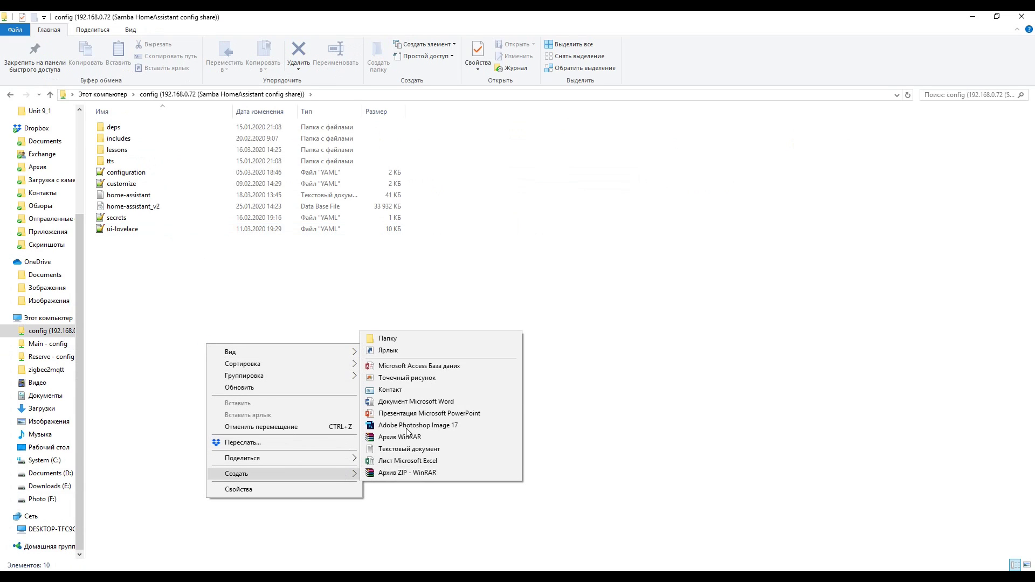
pyautogui.click(432, 338)
pyautogui.write('custom_components')
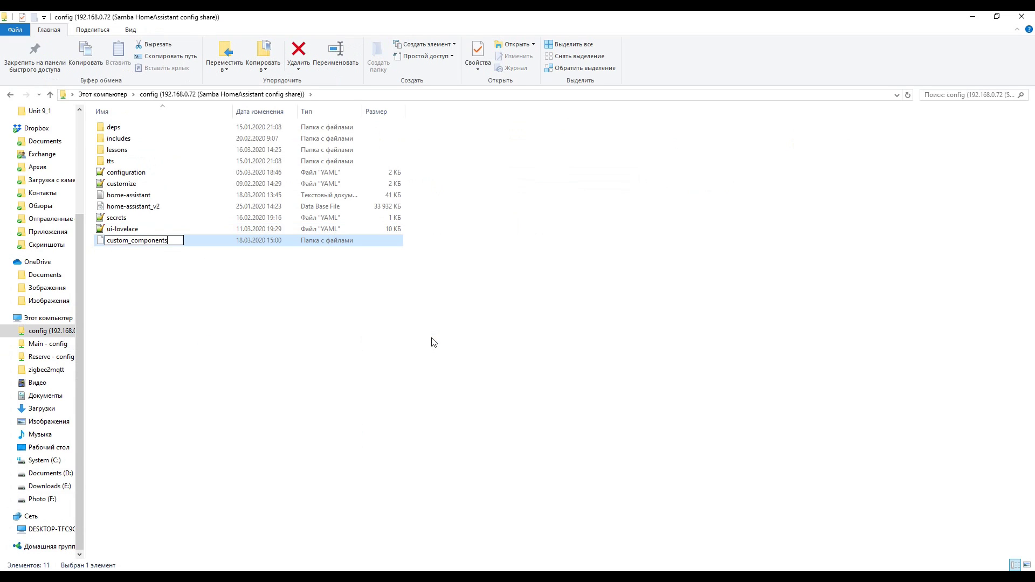
pyautogui.click(259, 343)
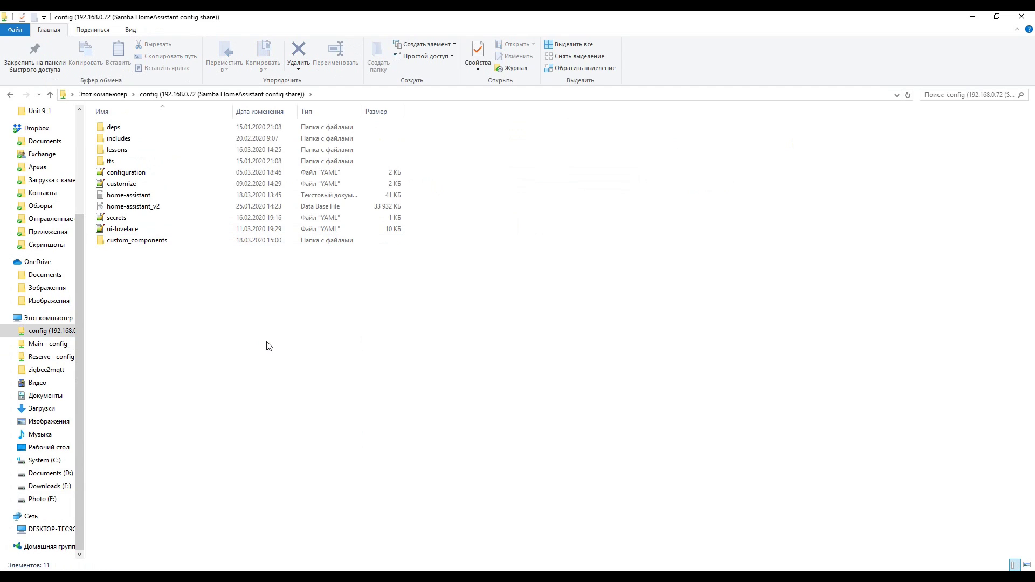
pyautogui.doubleClick(154, 240)
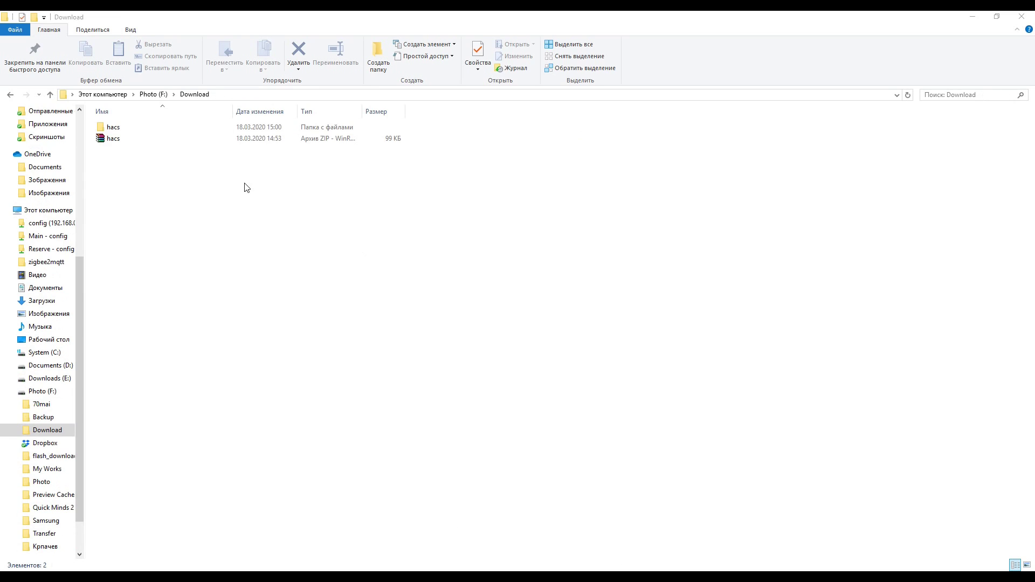
# Copy the extracted hacs folder from Download into the custom_components folder on the Home Assistant config share
pyautogui.click(121, 129)
pyautogui.doubleClick(123, 129)
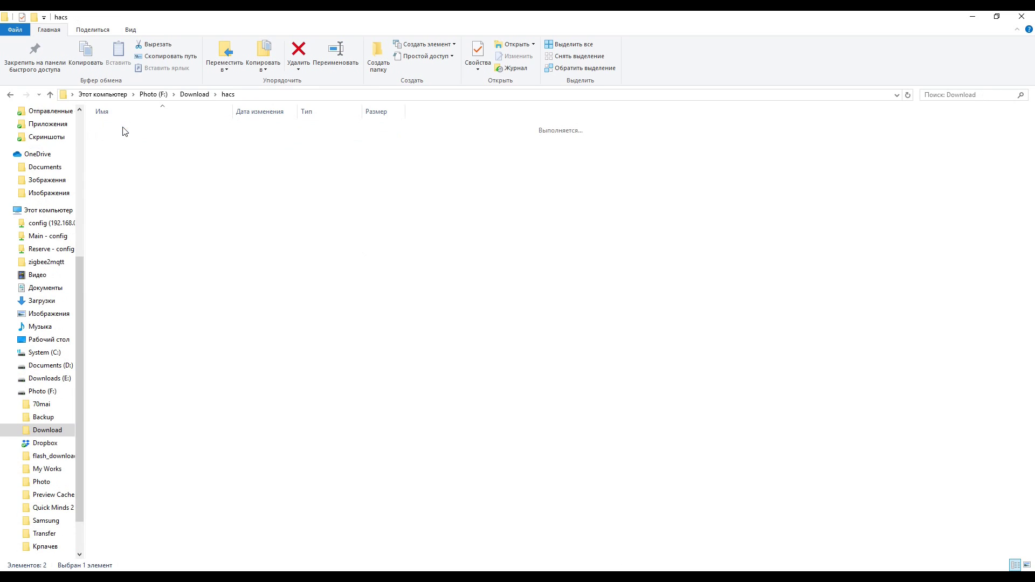
pyautogui.click(195, 96)
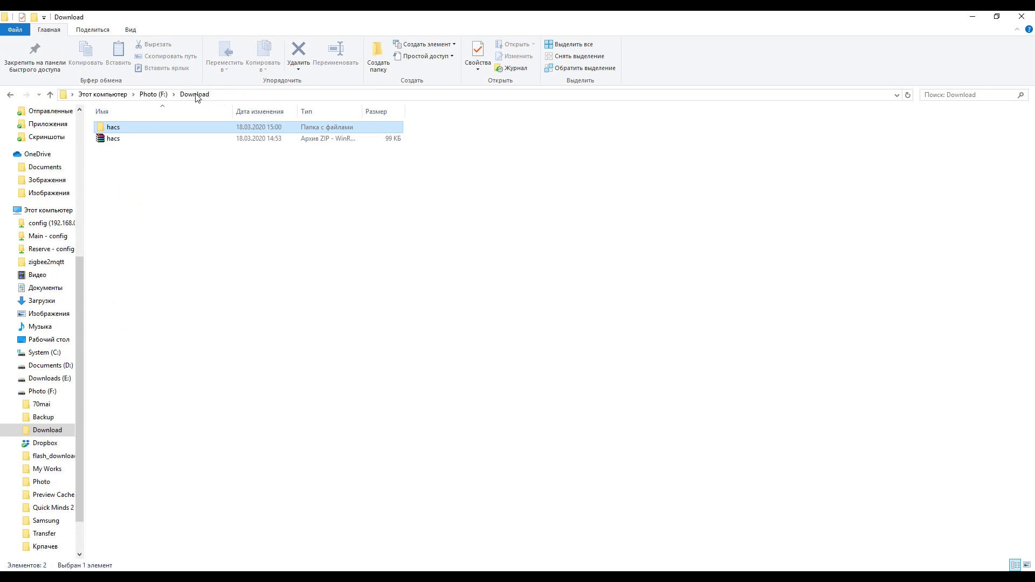
pyautogui.rightClick(128, 125)
pyautogui.click(200, 424)
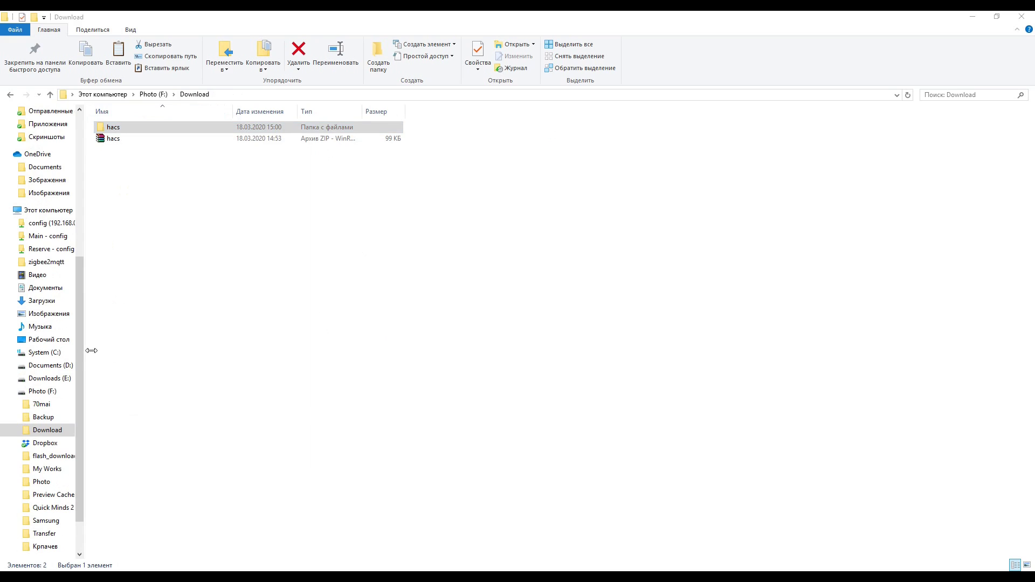
pyautogui.click(45, 225)
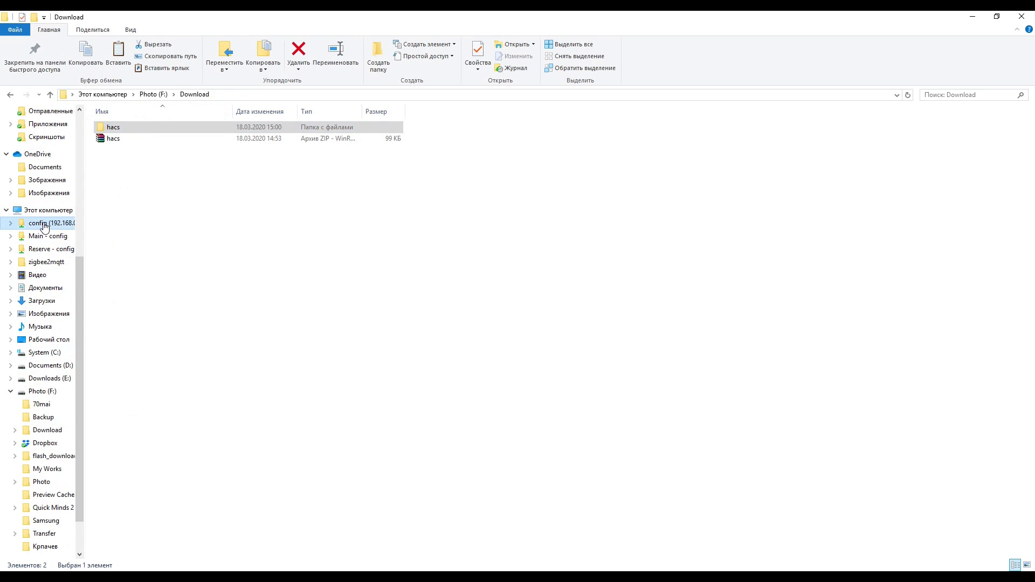
pyautogui.click(155, 134)
pyautogui.doubleClick(154, 134)
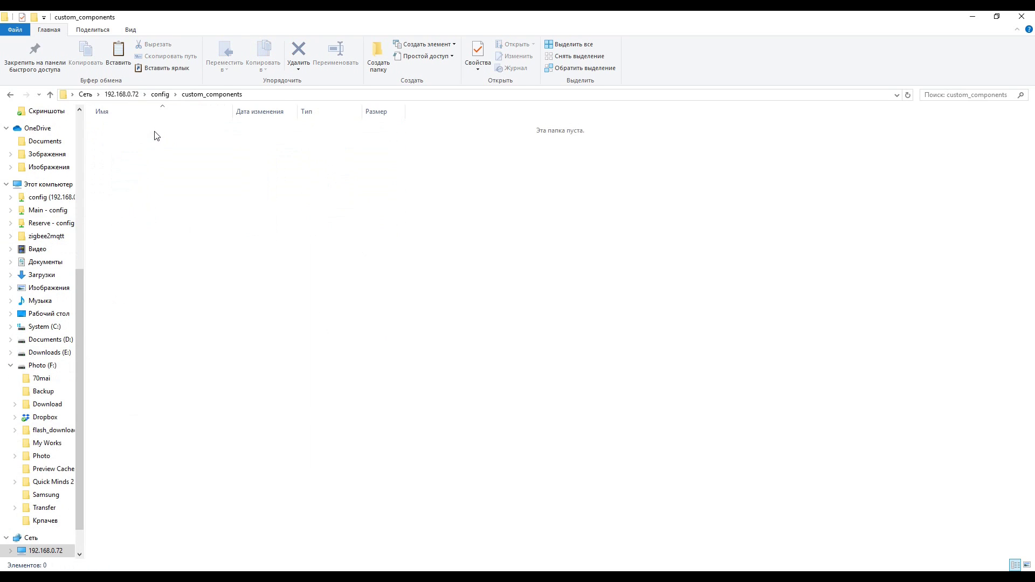
pyautogui.rightClick(255, 237)
pyautogui.click(326, 311)
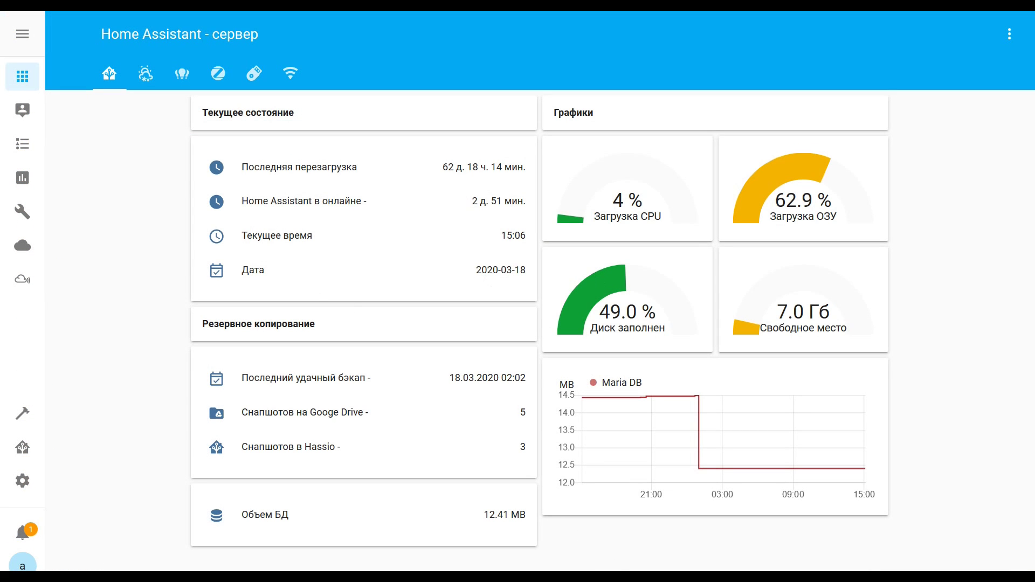
# Browse to config/custom_components/hacs in the Home Assistant file editor and check the copied files
pyautogui.click(32, 217)
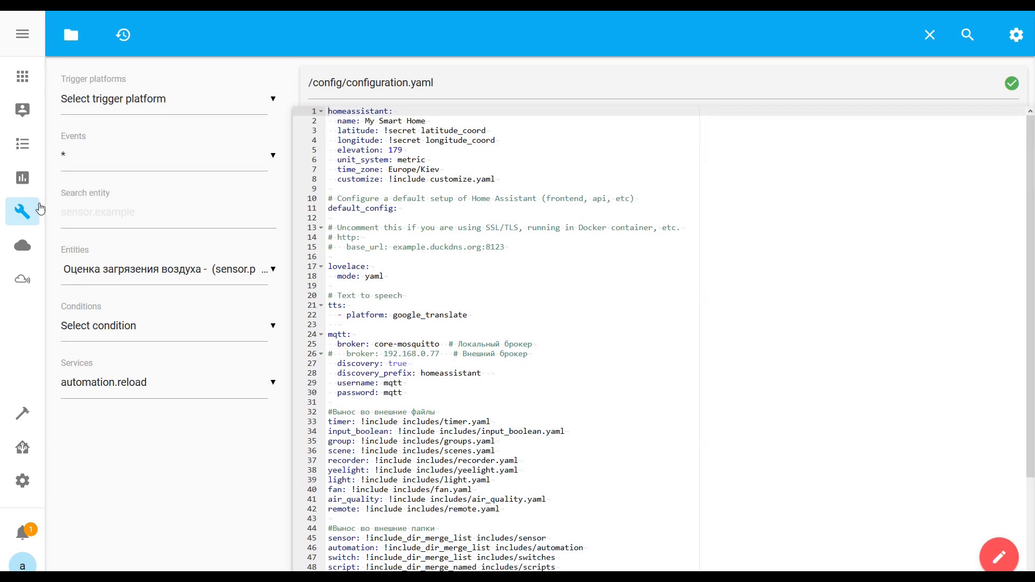
pyautogui.click(70, 35)
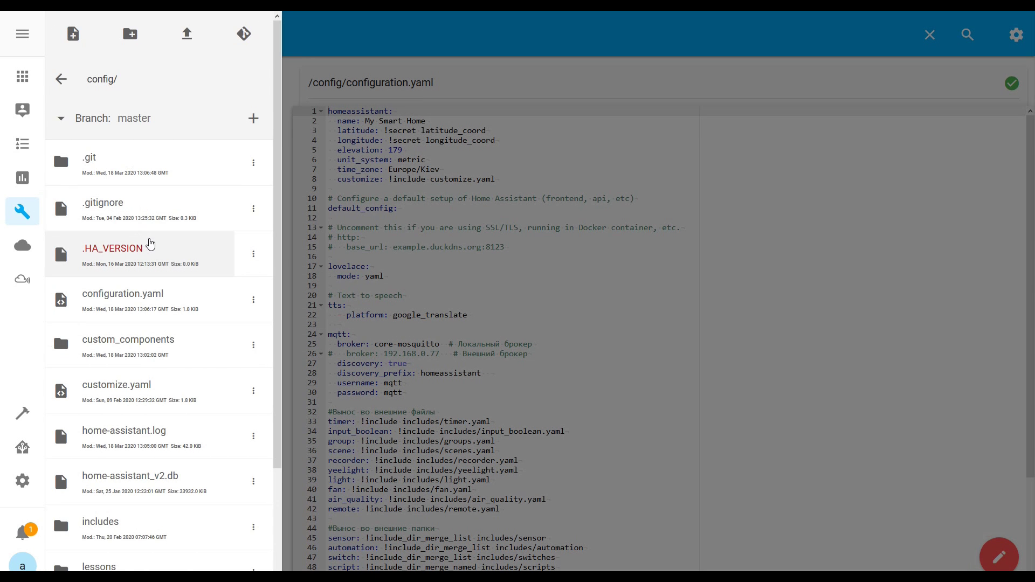
pyautogui.scroll(-2, 219, 280)
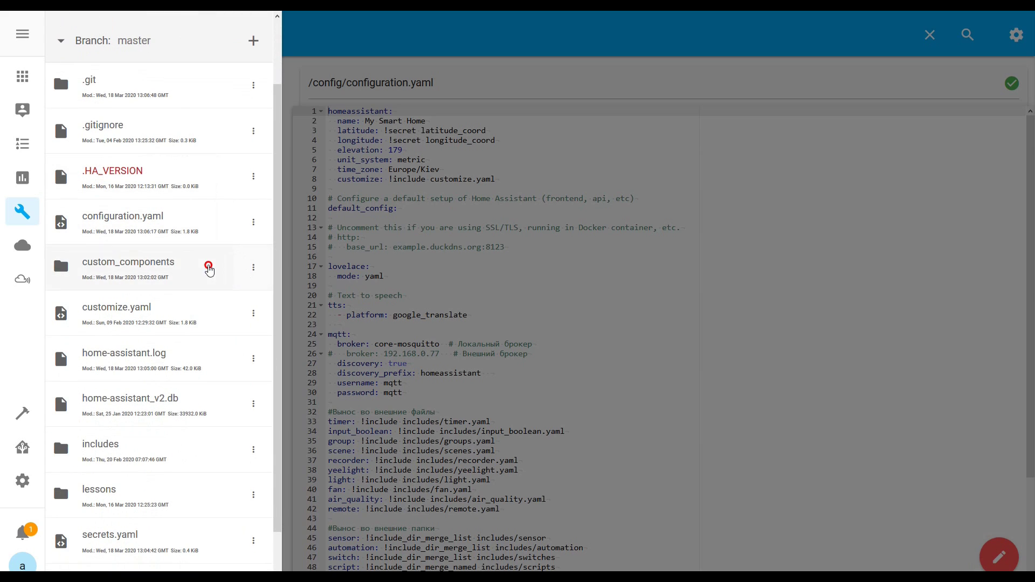
pyautogui.click(209, 269)
pyautogui.click(131, 181)
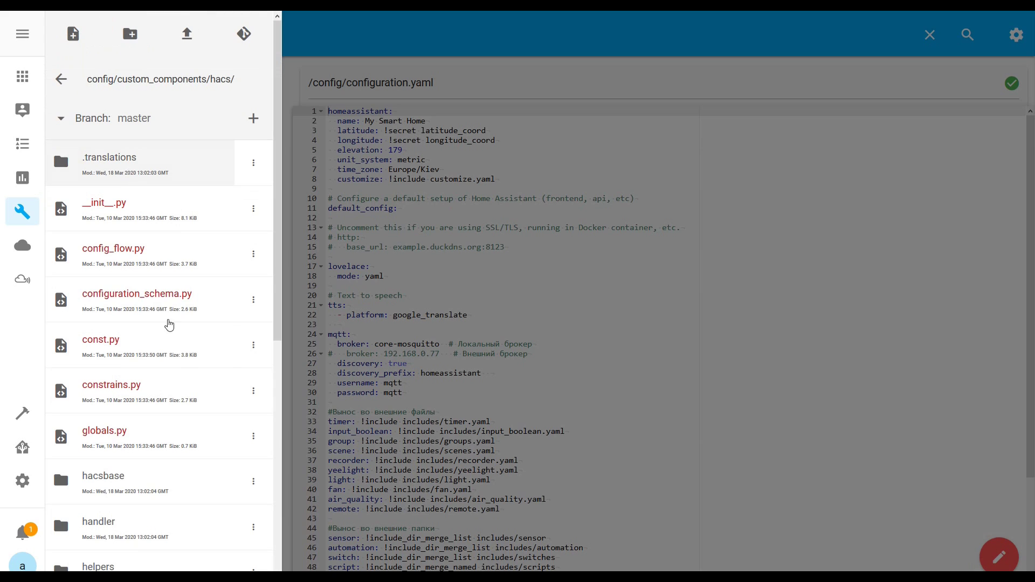
pyautogui.scroll(-8, 172, 345)
pyautogui.scroll(3, 173, 362)
pyautogui.scroll(4, 173, 362)
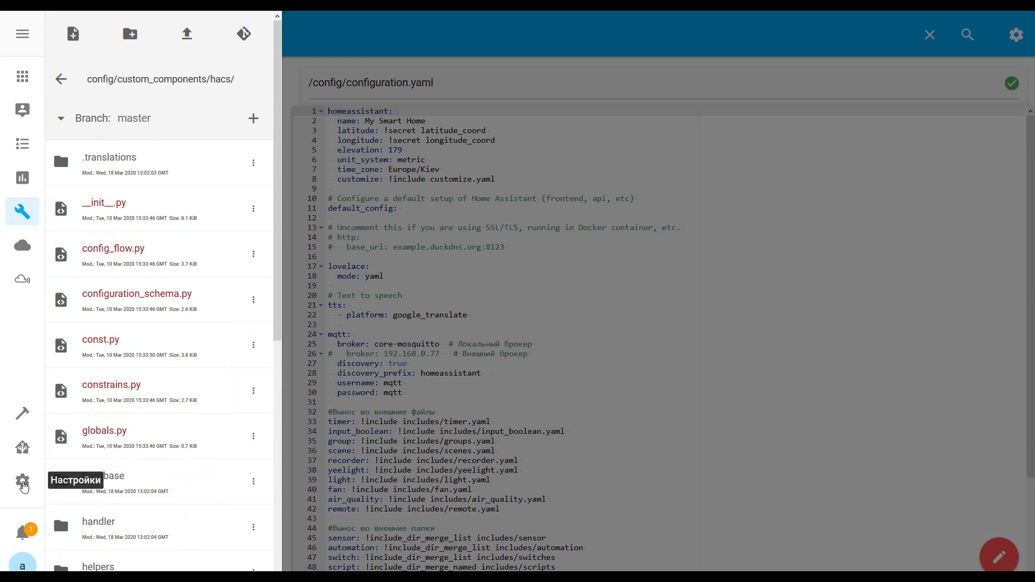
# Run a configuration check in the server management settings and restart the Home Assistant server
pyautogui.click(22, 481)
pyautogui.scroll(-5, 579, 387)
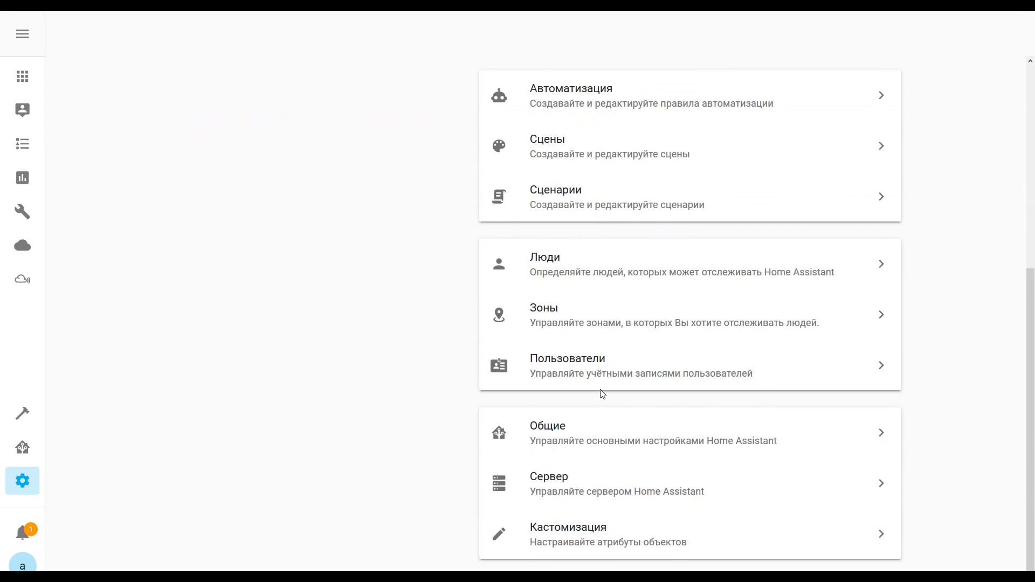
pyautogui.click(555, 492)
pyautogui.click(691, 222)
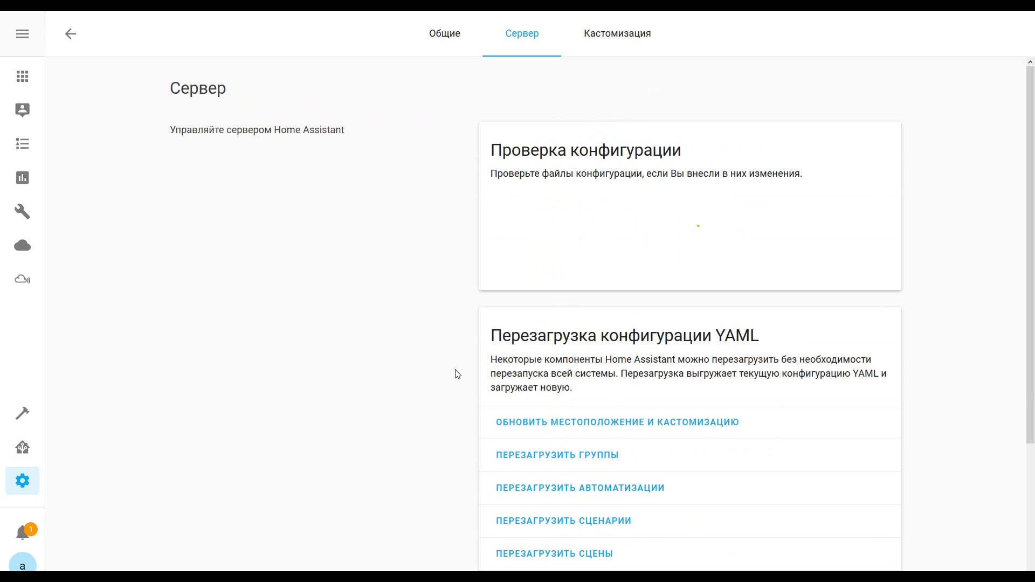
pyautogui.scroll(-3, 502, 378)
pyautogui.click(566, 555)
pyautogui.click(634, 346)
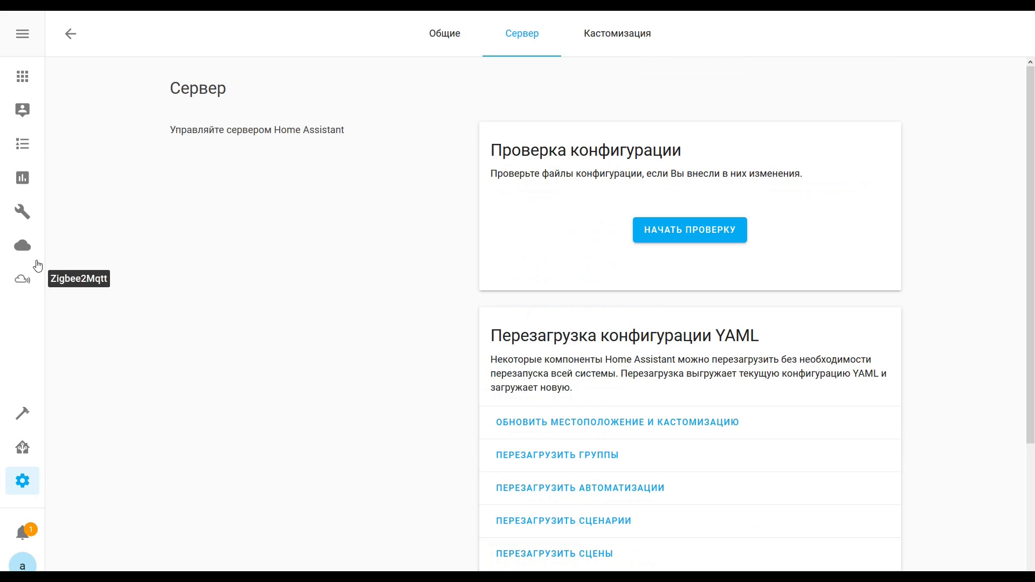
# In configuration.yaml, add a hacs block below the lovelace section with the GitHub access token and appdaemon, python_script and theme set to true
pyautogui.click(24, 215)
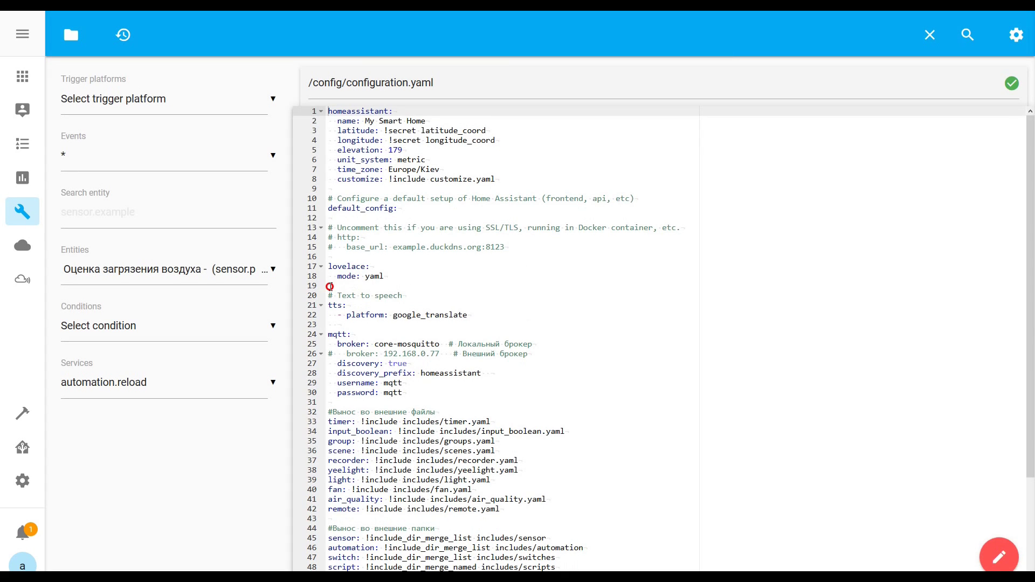
pyautogui.click(330, 286)
pyautogui.press('Return')
pyautogui.press('Return')
pyautogui.press('Return')
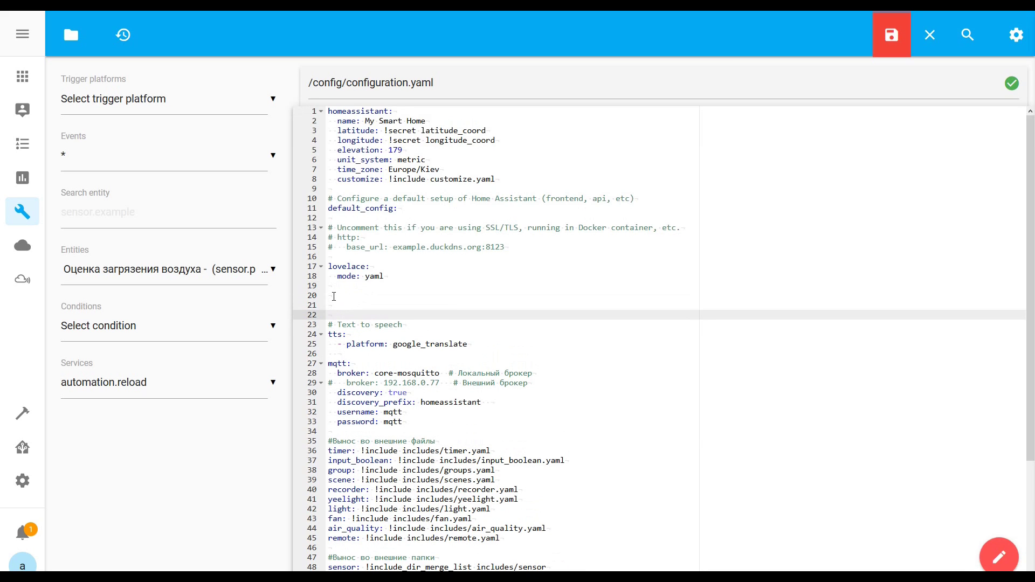
pyautogui.press('Up')
pyautogui.hotkey('ctrl', 'v')
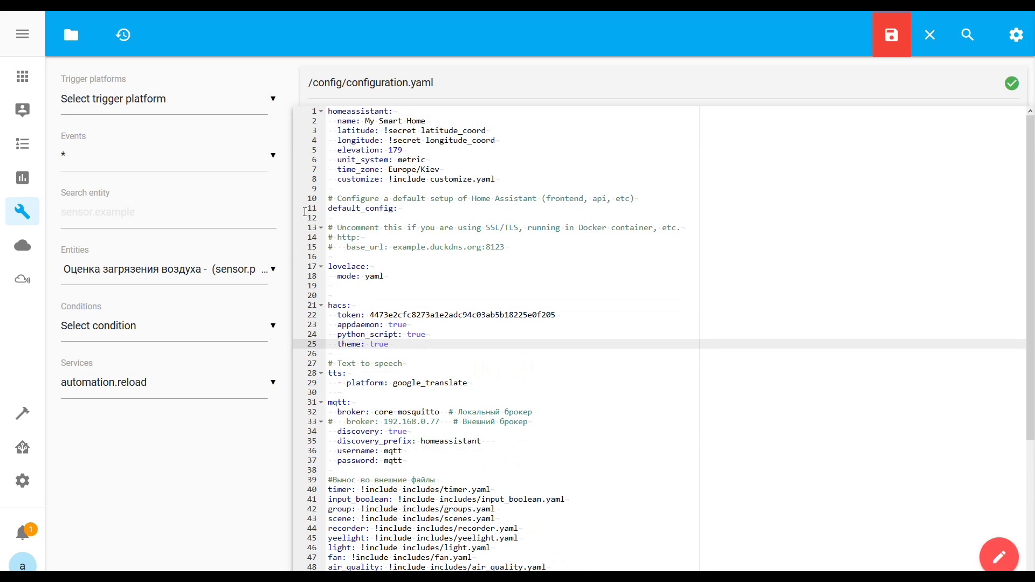
# Replace the token value in the hacs block with !secret HACS_github and save configuration.yaml
pyautogui.click(477, 91)
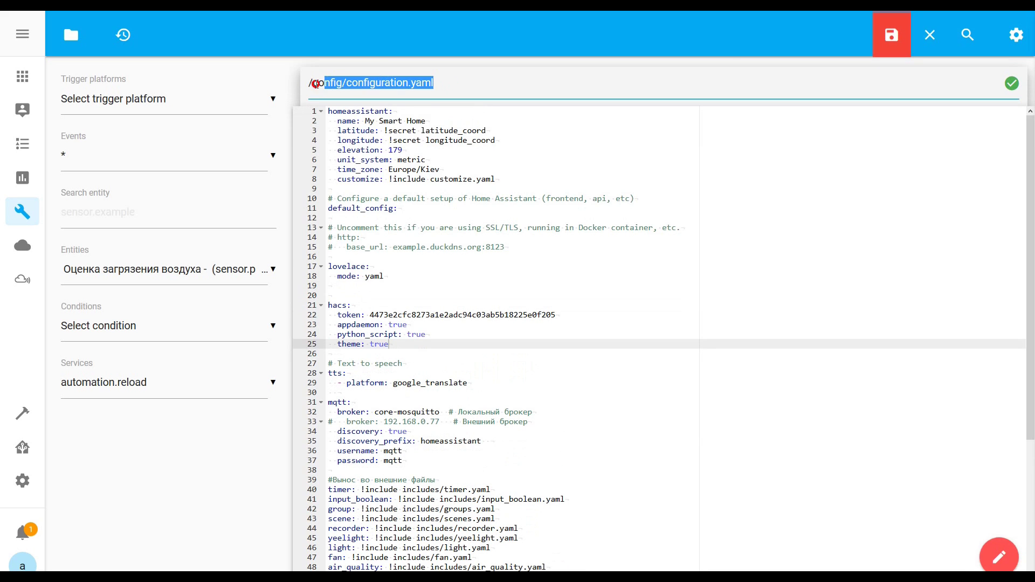
pyautogui.click(375, 325)
pyautogui.moveTo(370, 315); pyautogui.dragTo(569, 314)
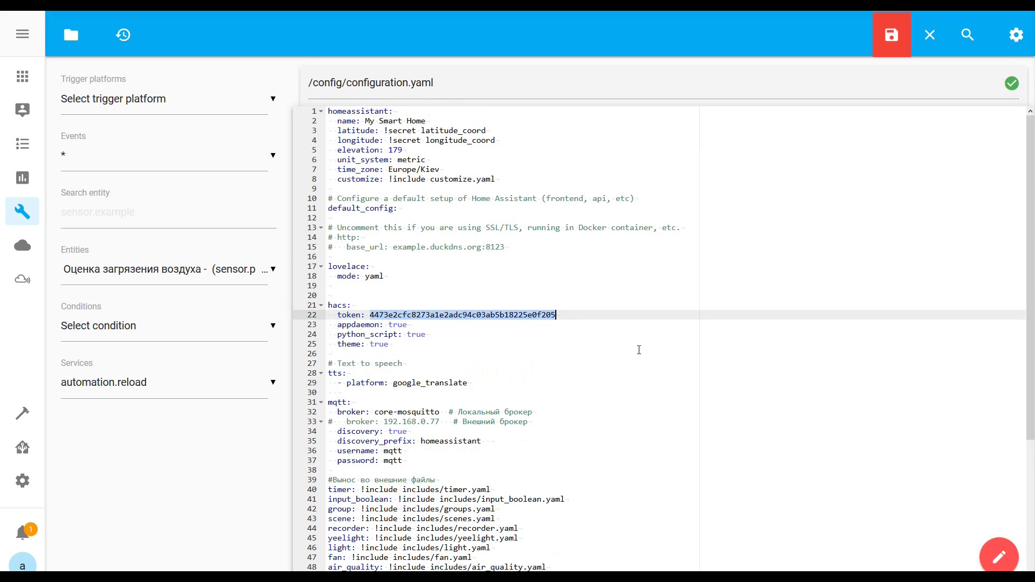
pyautogui.moveTo(408, 325); pyautogui.dragTo(335, 326)
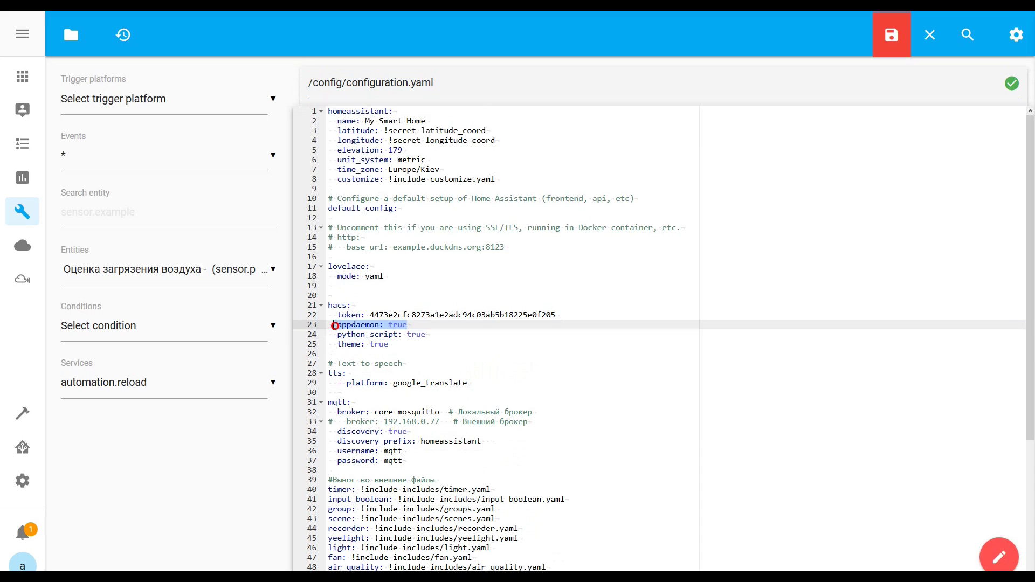
pyautogui.moveTo(425, 335); pyautogui.dragTo(340, 346)
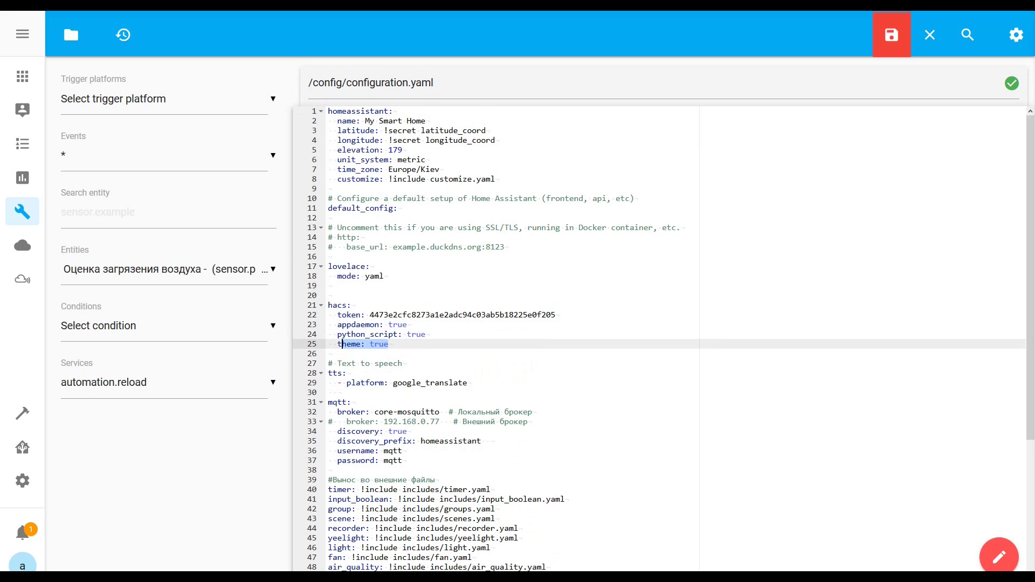
pyautogui.moveTo(371, 315); pyautogui.dragTo(552, 315)
pyautogui.hotkey('ctrl', 'v')
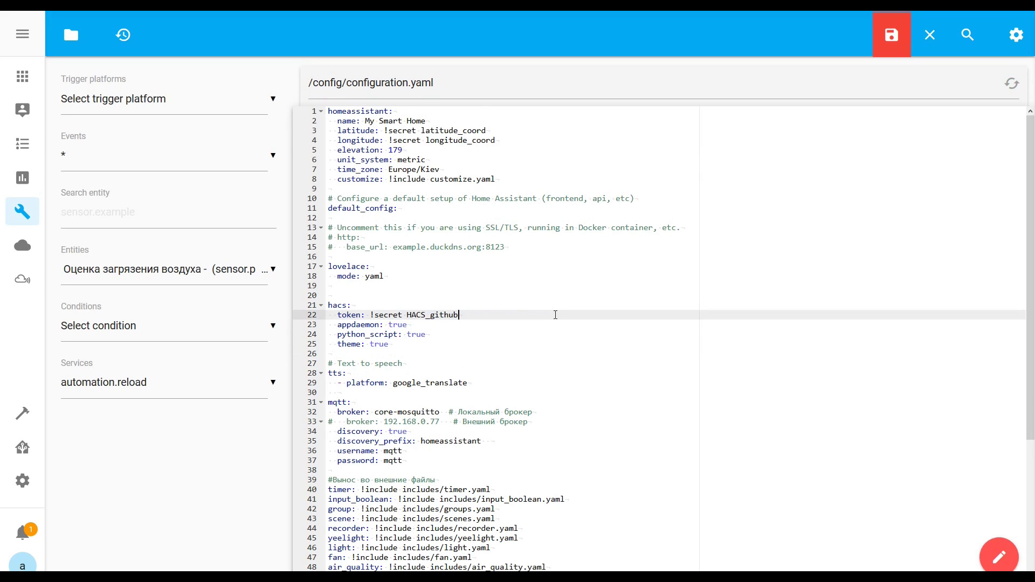
pyautogui.click(892, 52)
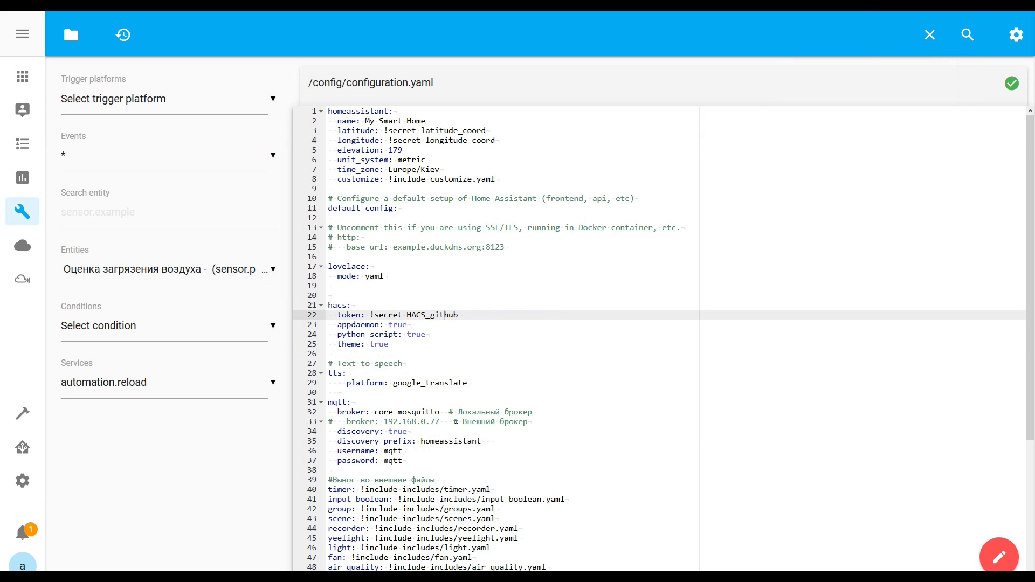
# Open secrets.yaml, add a HACS_github entry holding the GitHub access token below the gateway keys, and save the file
pyautogui.click(71, 35)
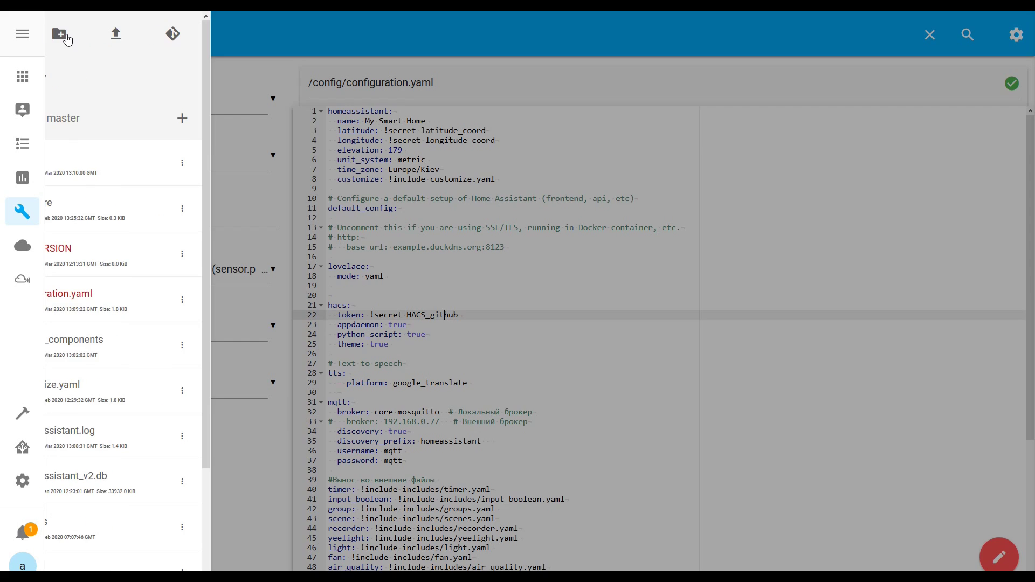
pyautogui.scroll(-3, 195, 445)
pyautogui.click(124, 479)
pyautogui.click(488, 213)
pyautogui.press('Return')
pyautogui.press('Return')
pyautogui.press('Up')
pyautogui.hotkey('ctrl', 'v')
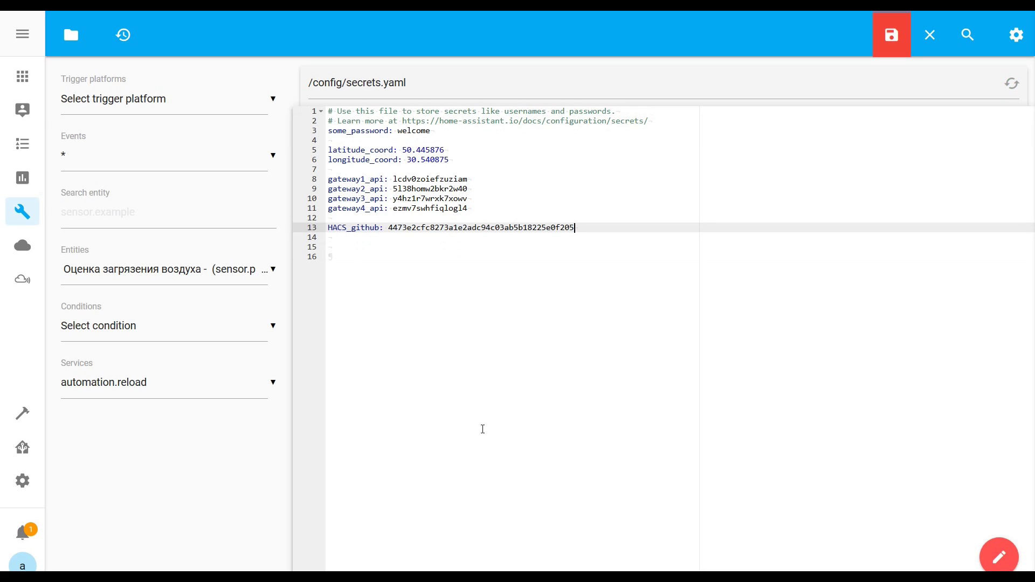
pyautogui.moveTo(381, 229); pyautogui.dragTo(318, 228)
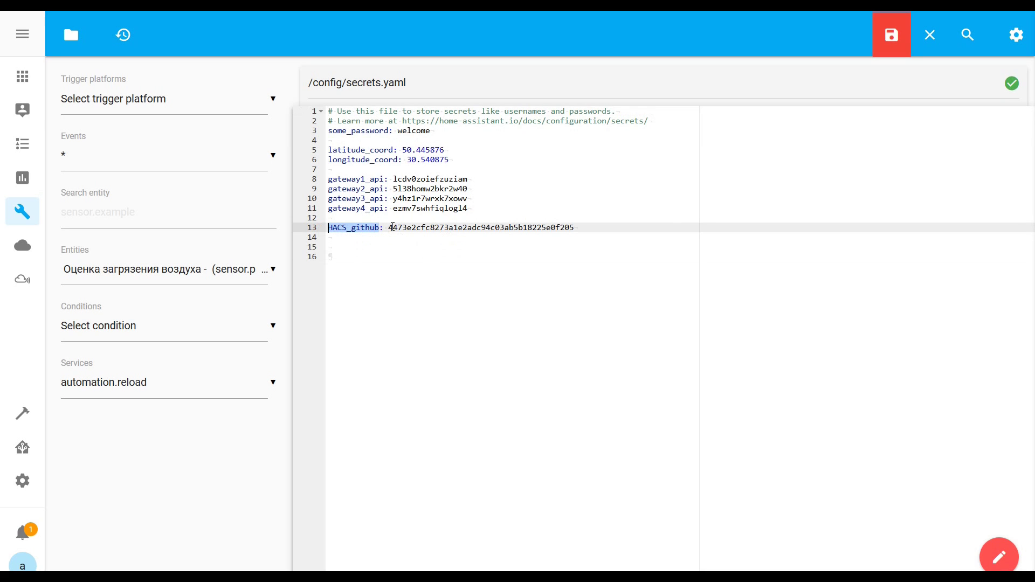
pyautogui.moveTo(388, 227); pyautogui.dragTo(577, 227)
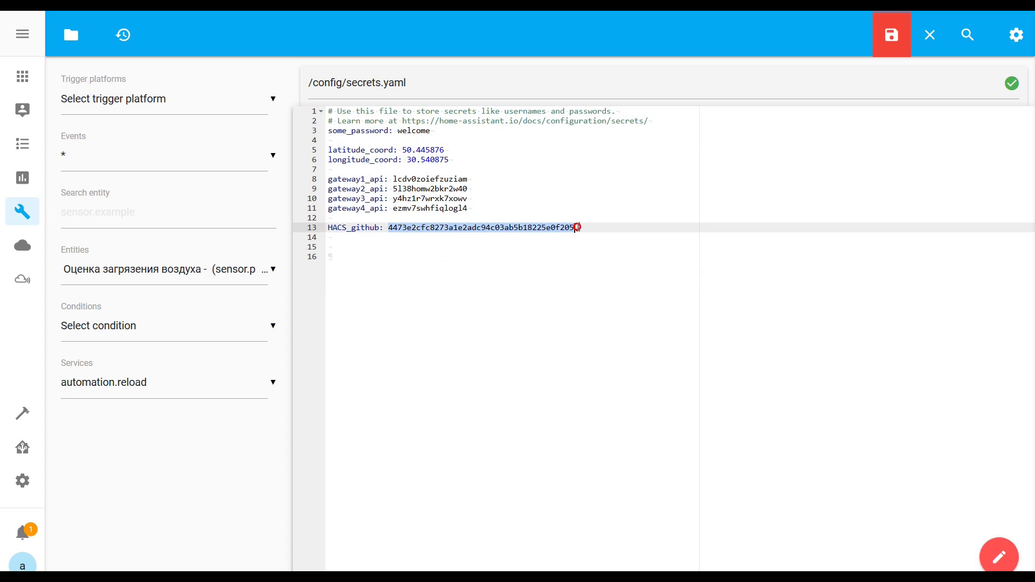
pyautogui.click(889, 36)
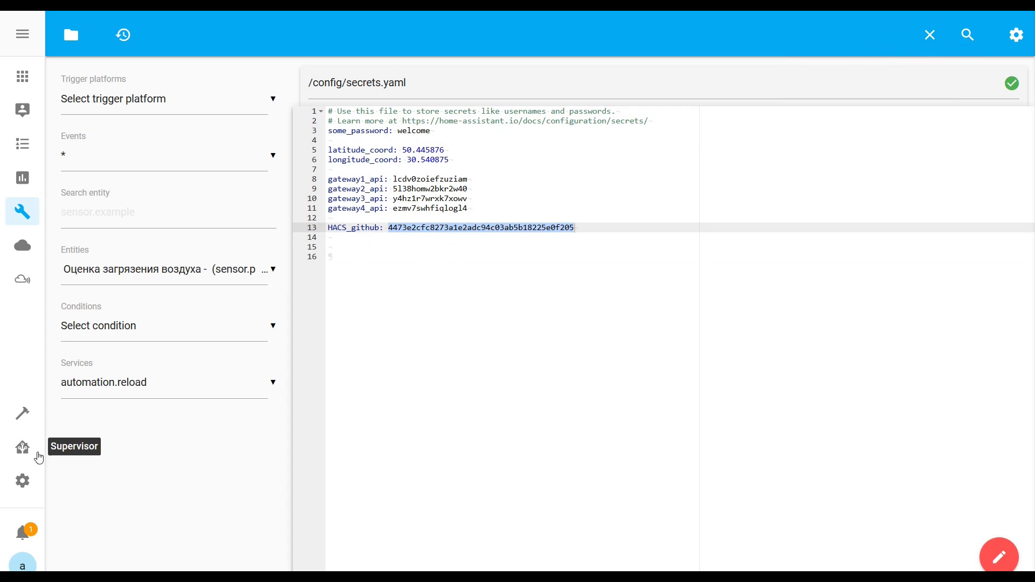
# Restart Home Assistant from the server settings to load the hacs configuration
pyautogui.click(23, 481)
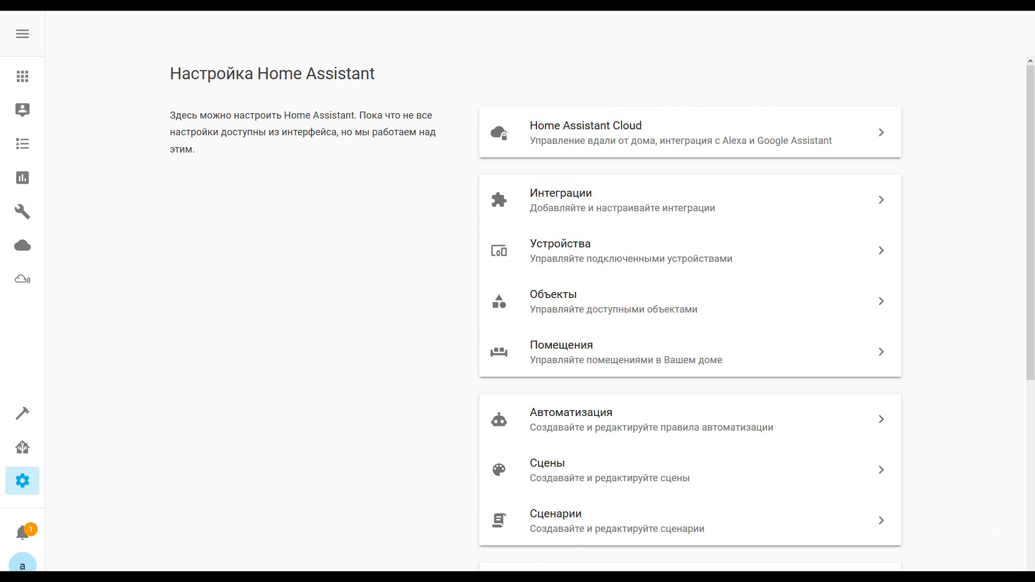
pyautogui.scroll(-6, 619, 370)
pyautogui.click(580, 488)
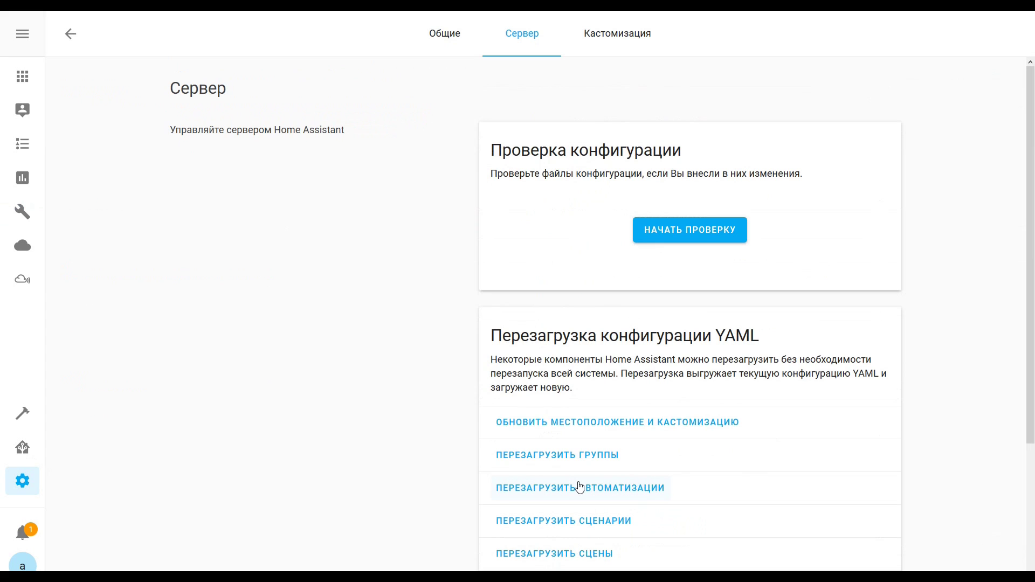
pyautogui.scroll(-4, 583, 488)
pyautogui.click(505, 556)
pyautogui.click(625, 351)
# Open the Home Assistant Community Store and go through all its onboarding pages, from Introduction to Last words
pyautogui.click(30, 247)
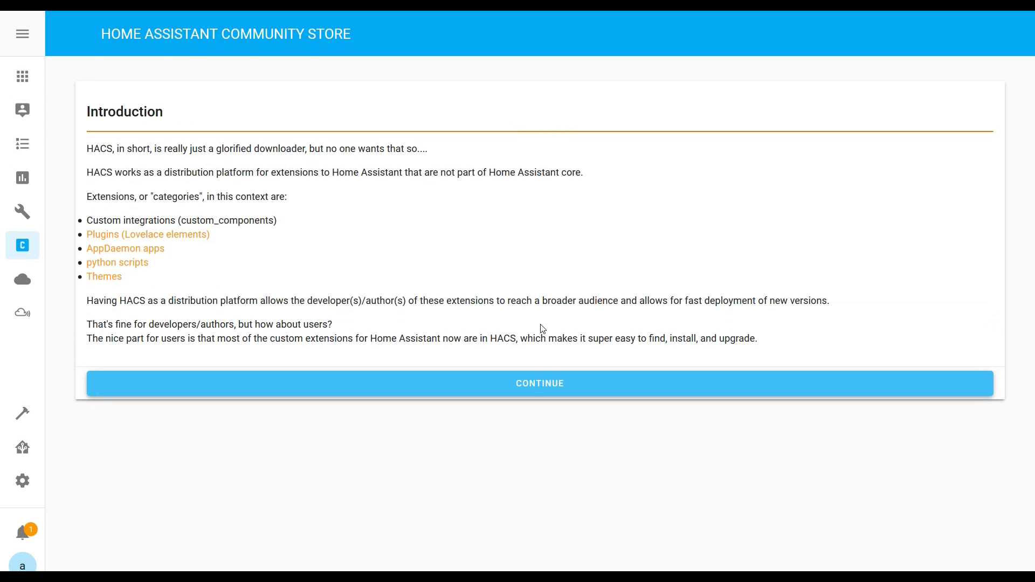
pyautogui.click(547, 389)
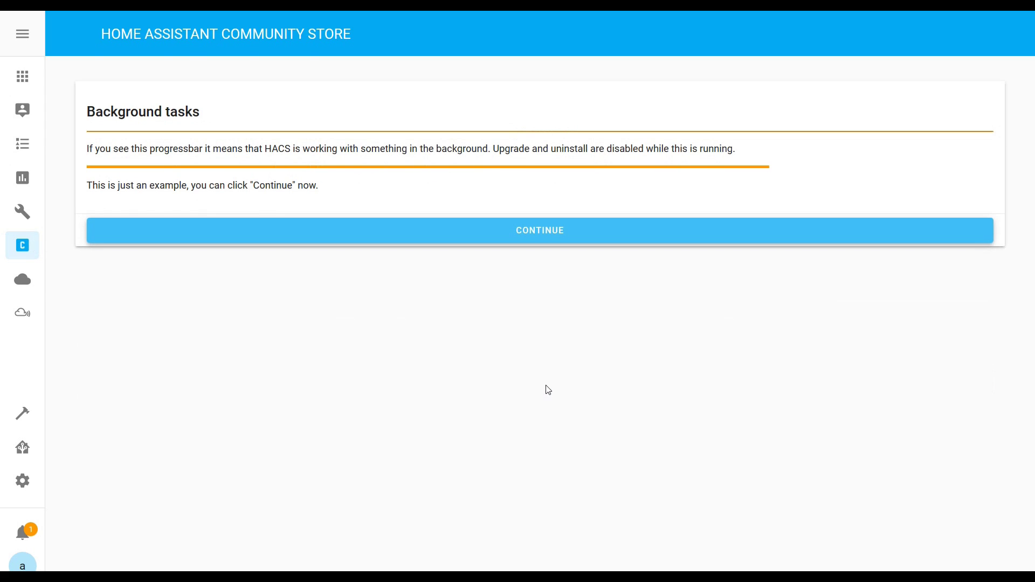
pyautogui.click(542, 237)
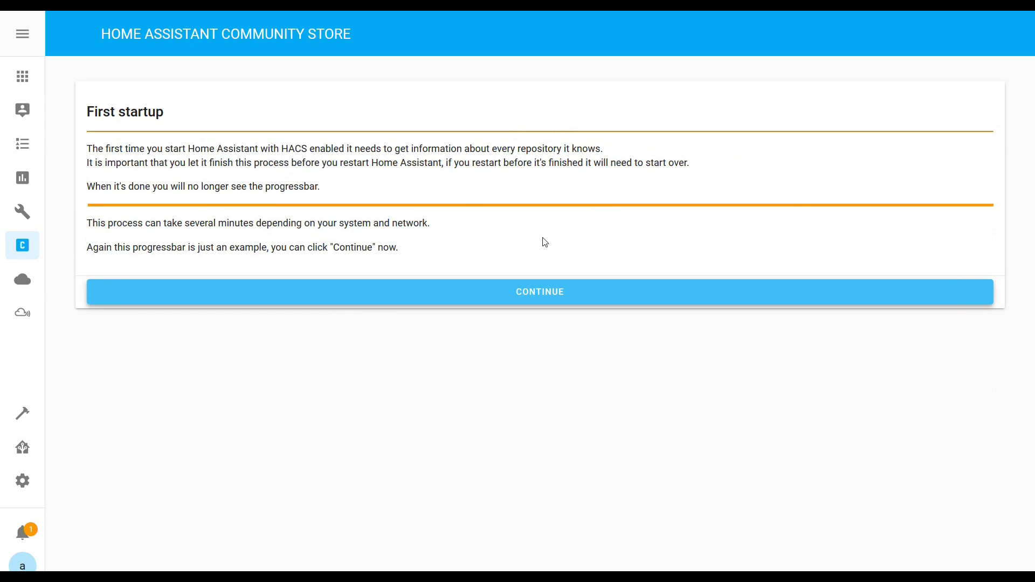
pyautogui.click(536, 292)
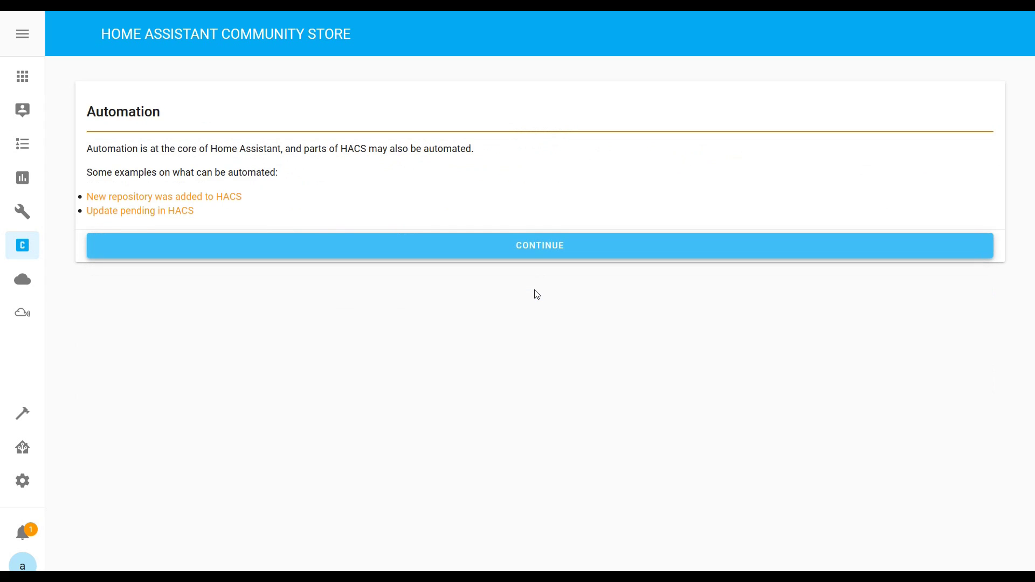
pyautogui.click(487, 248)
pyautogui.click(489, 263)
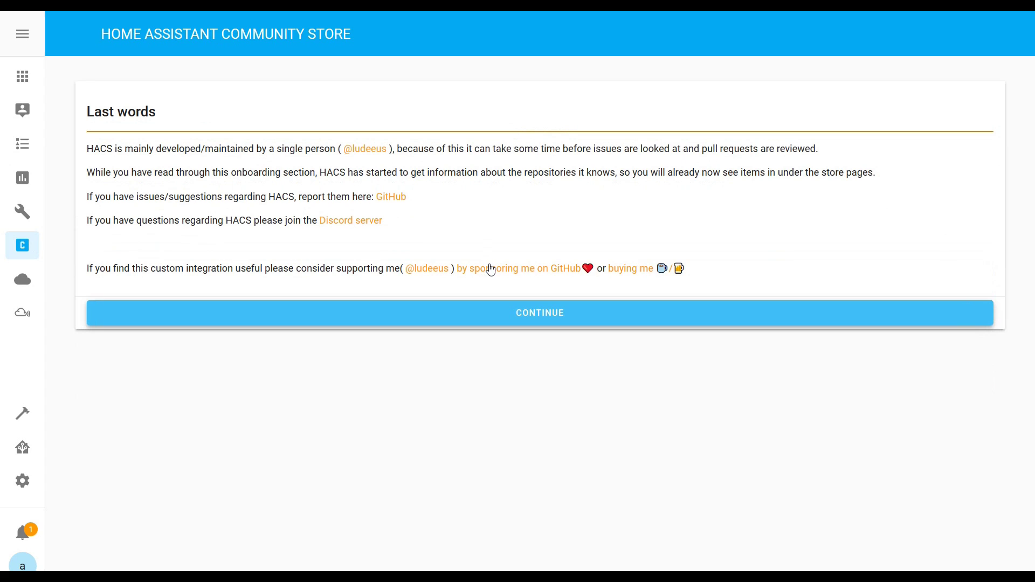
pyautogui.click(504, 315)
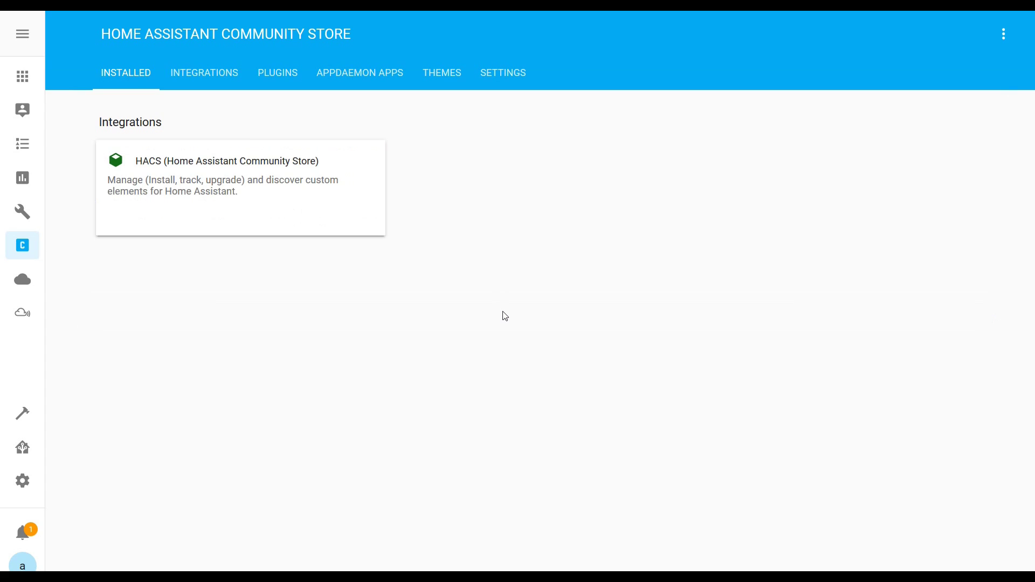
# Browse the store's integrations, plugins, AppDaemon apps and themes to examine the available extensions
pyautogui.click(211, 77)
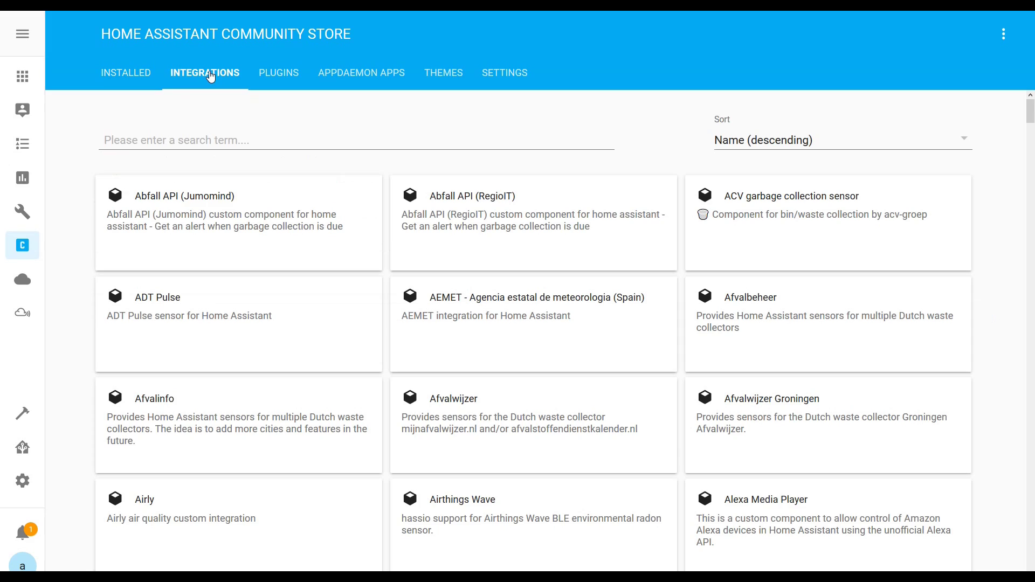
pyautogui.scroll(-10, 484, 200)
pyautogui.scroll(-10, 487, 204)
pyautogui.scroll(20, 485, 203)
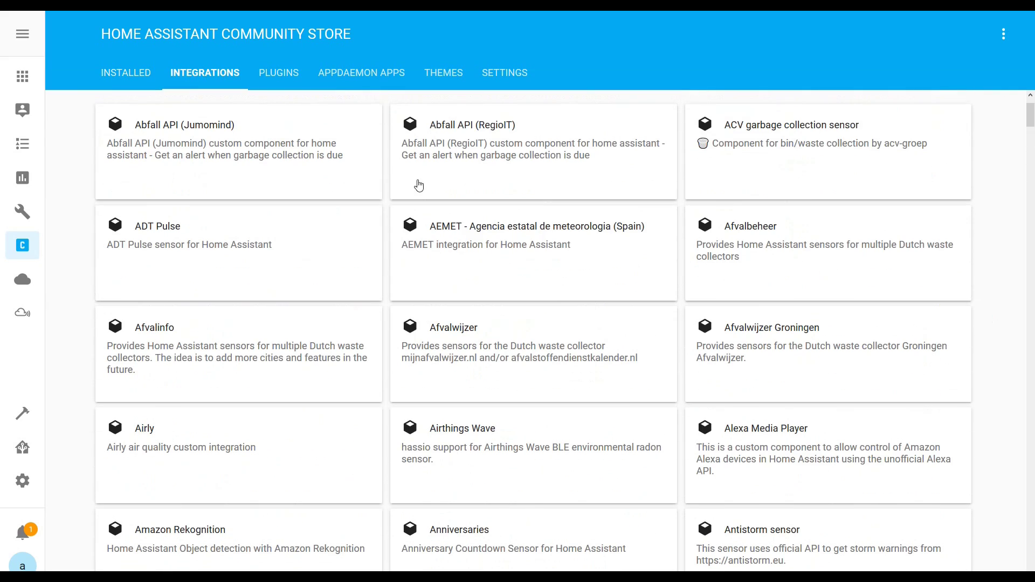
pyautogui.click(278, 72)
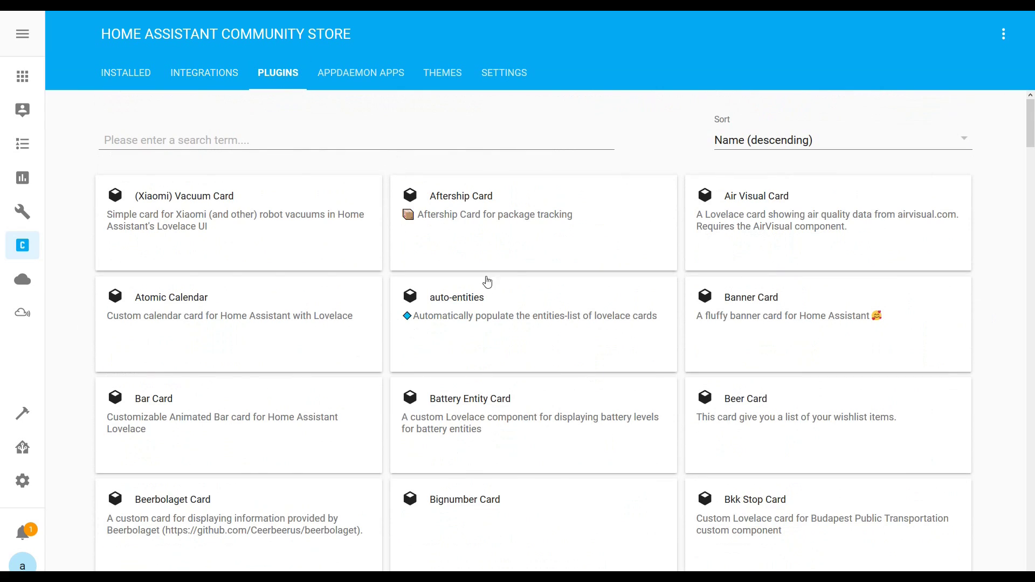
pyautogui.scroll(-12, 488, 283)
pyautogui.scroll(9, 464, 242)
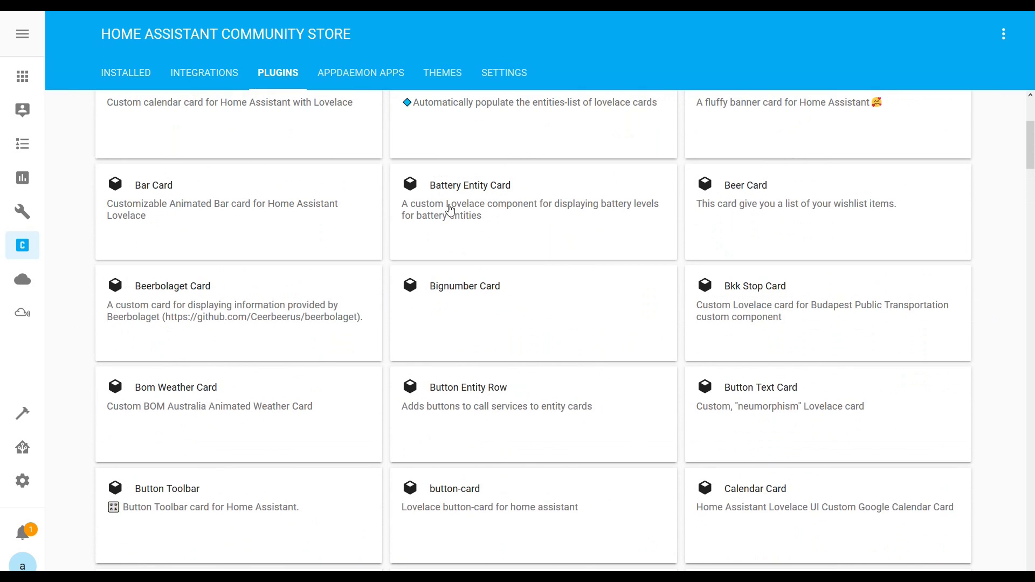
pyautogui.click(366, 74)
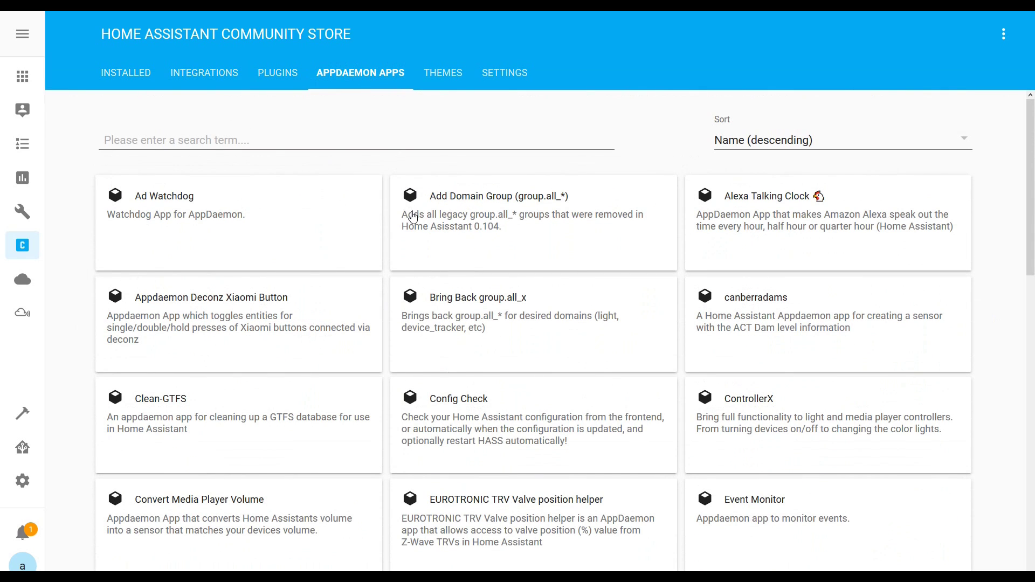
pyautogui.click(449, 82)
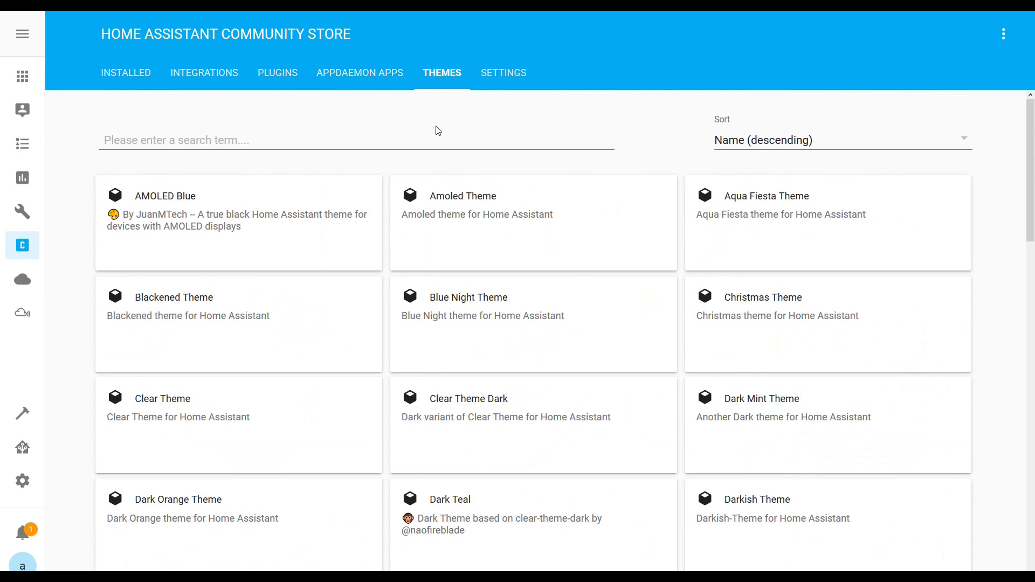
pyautogui.scroll(-3, 401, 194)
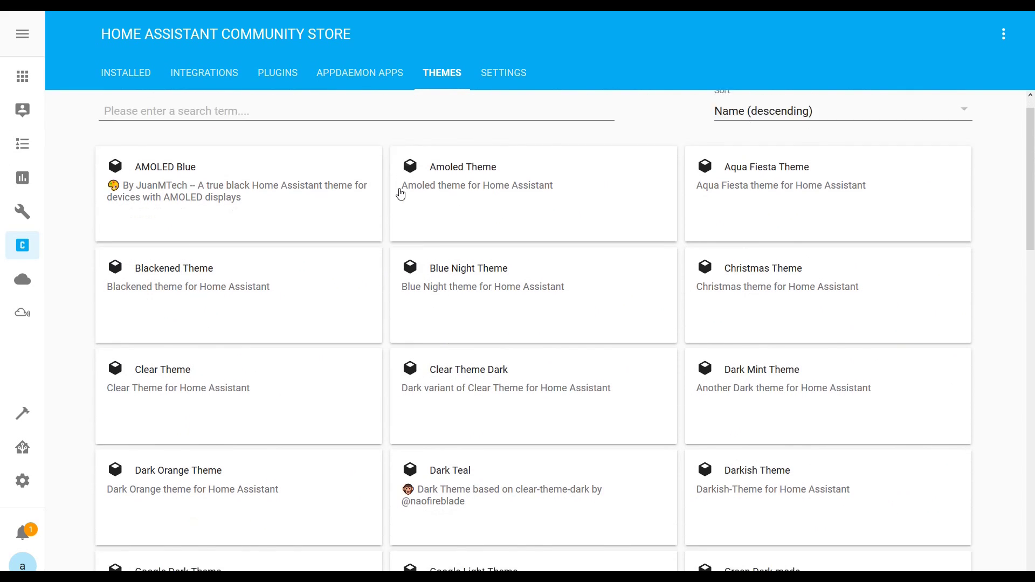
pyautogui.scroll(-3, 400, 194)
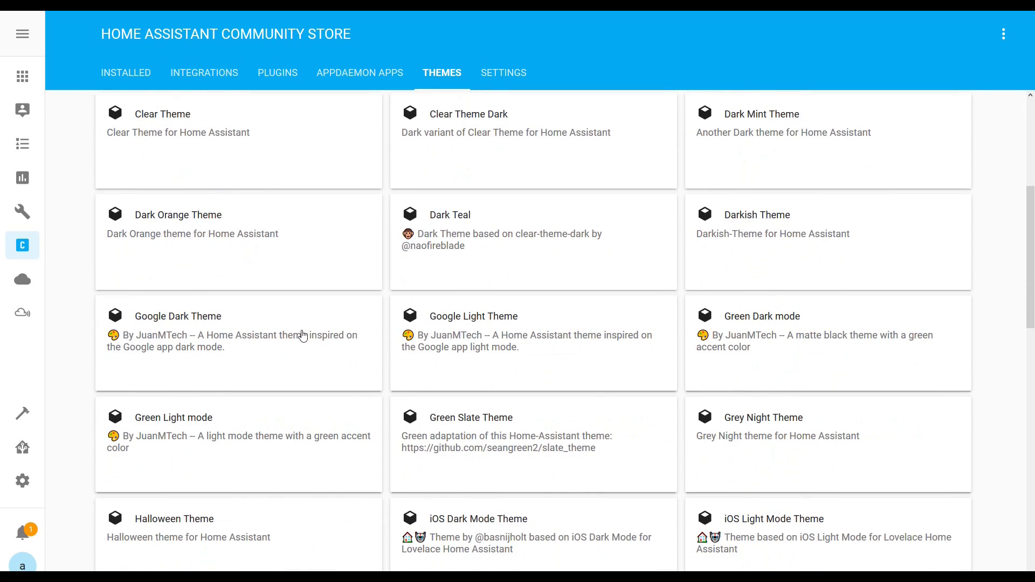
# Install the Google Dark Theme from the store's themes and read its preparation and installation instructions
pyautogui.click(244, 334)
pyautogui.click(180, 288)
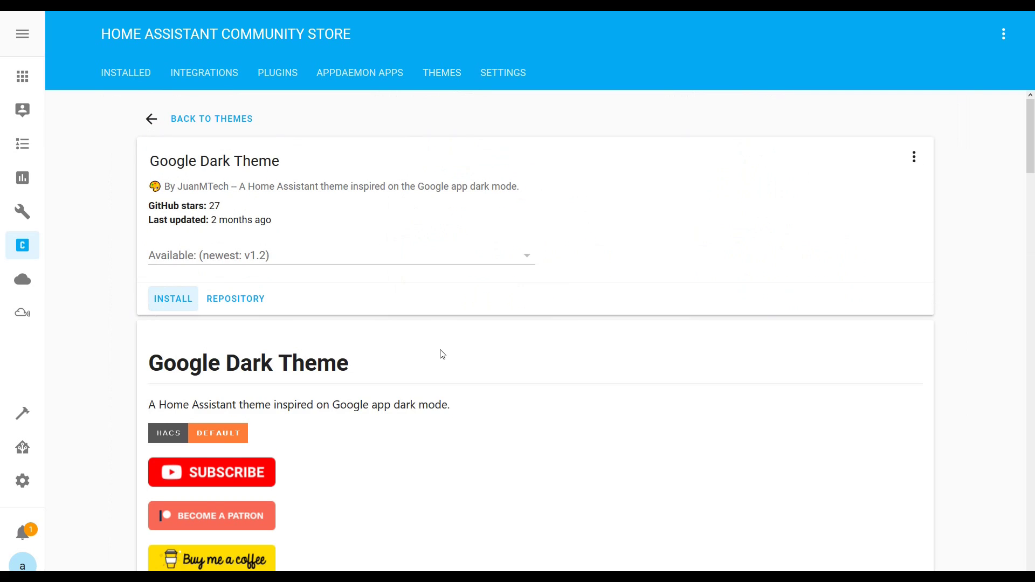
pyautogui.scroll(-20, 442, 348)
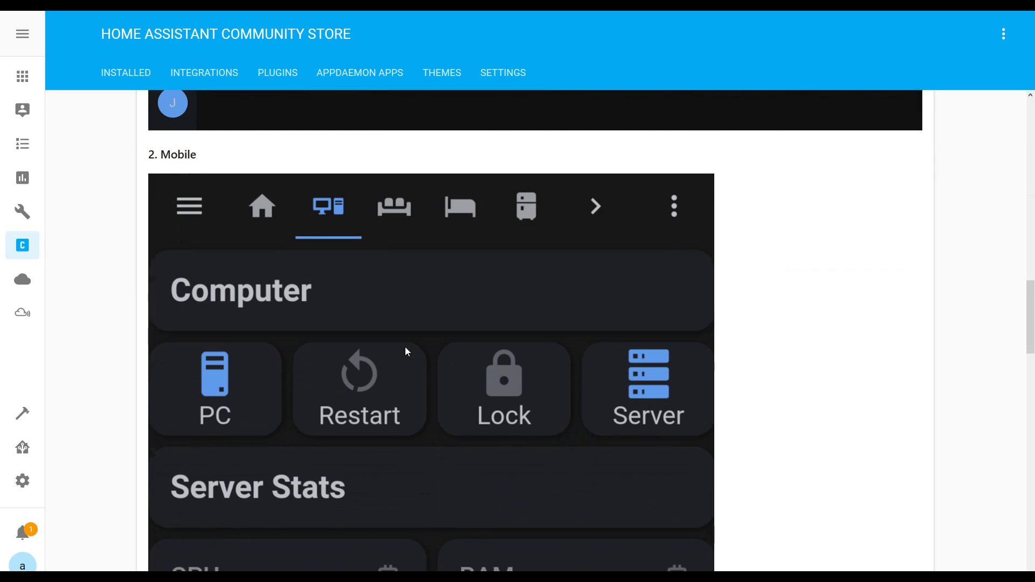
pyautogui.scroll(-20, 405, 347)
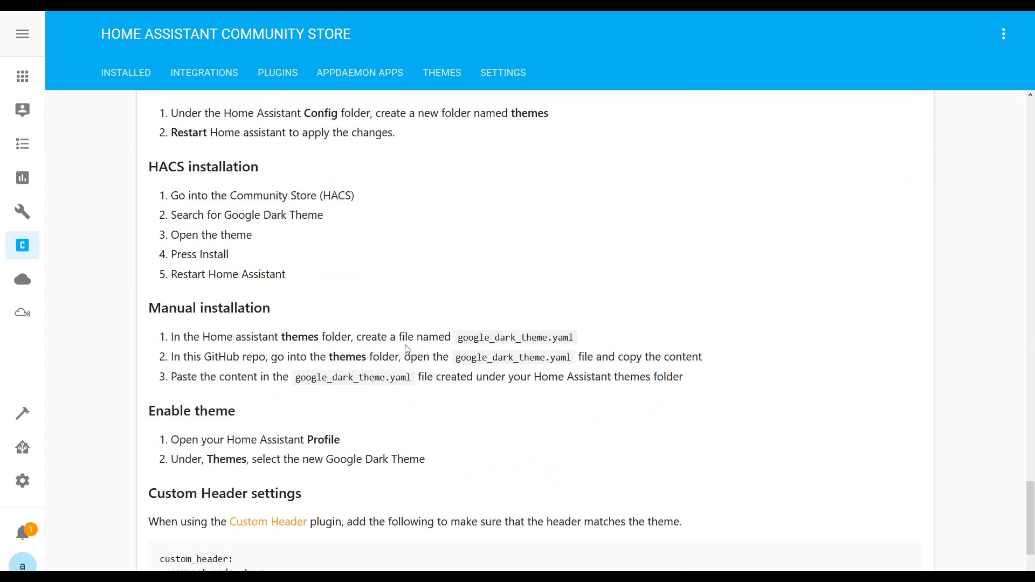
pyautogui.scroll(4, 407, 350)
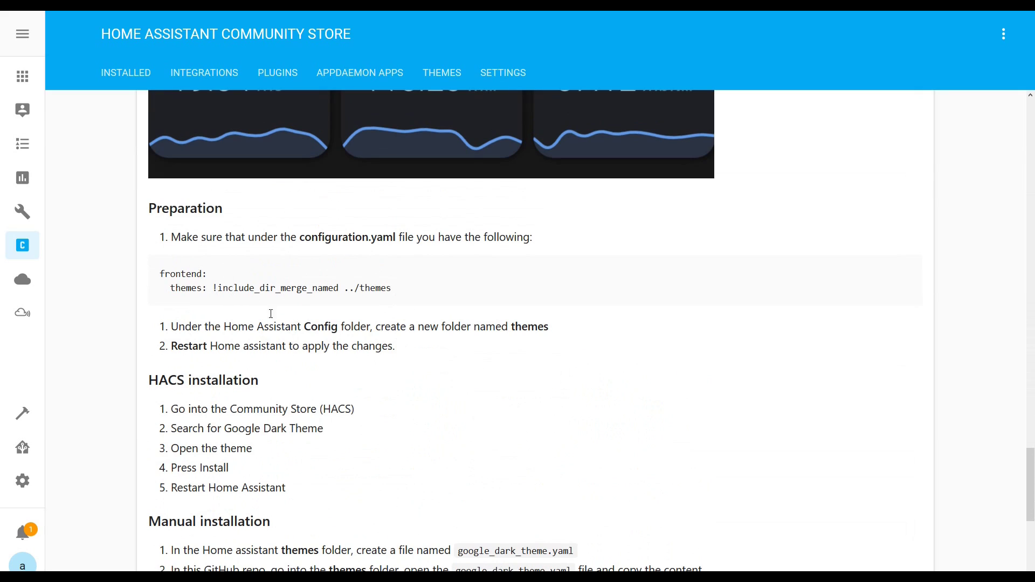
pyautogui.scroll(1, 443, 397)
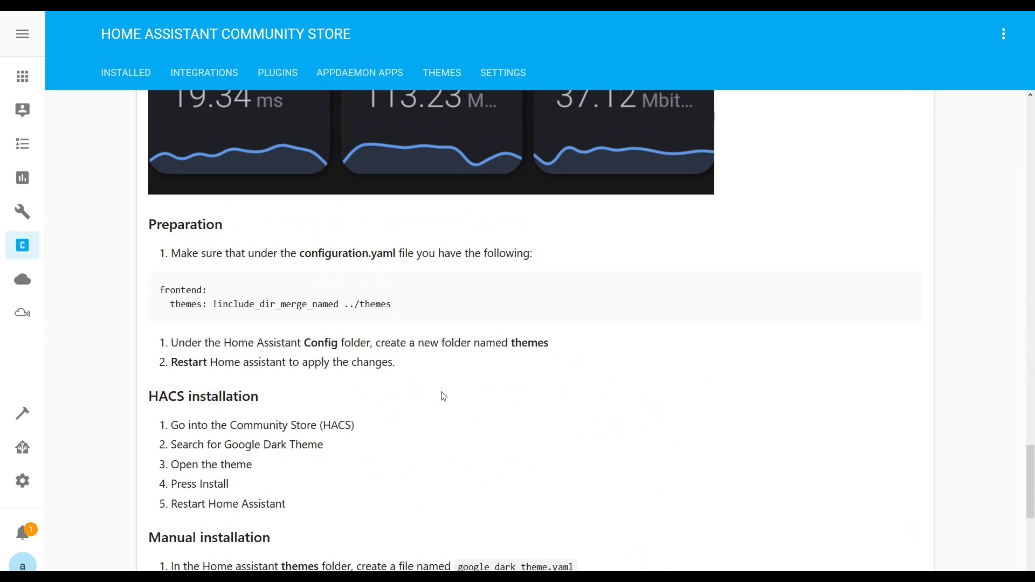
# Add a frontend entry with "themes: !include_dir_merge_named themes" below default_config in configuration.yaml and save the file
pyautogui.click(23, 211)
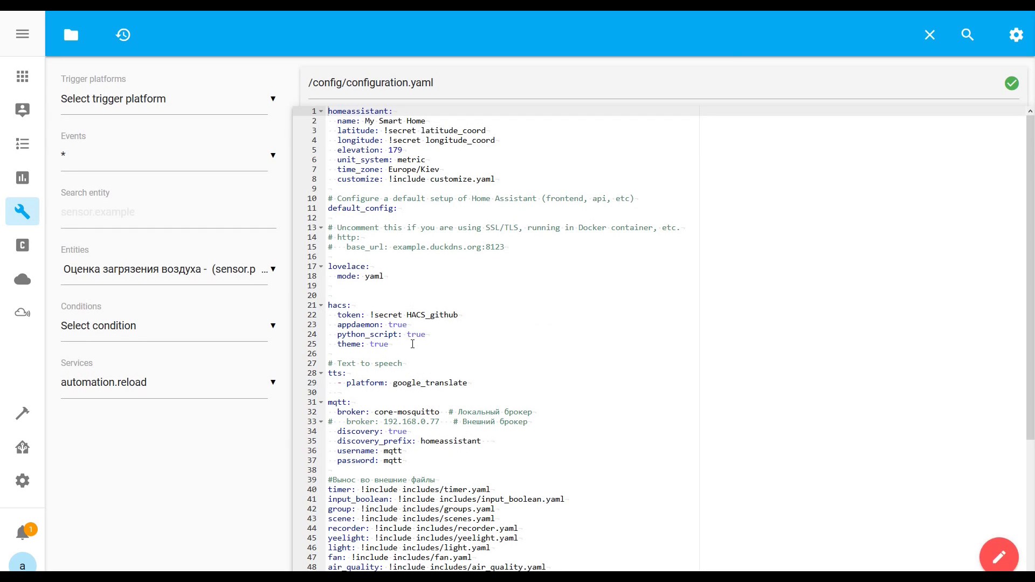
pyautogui.click(416, 208)
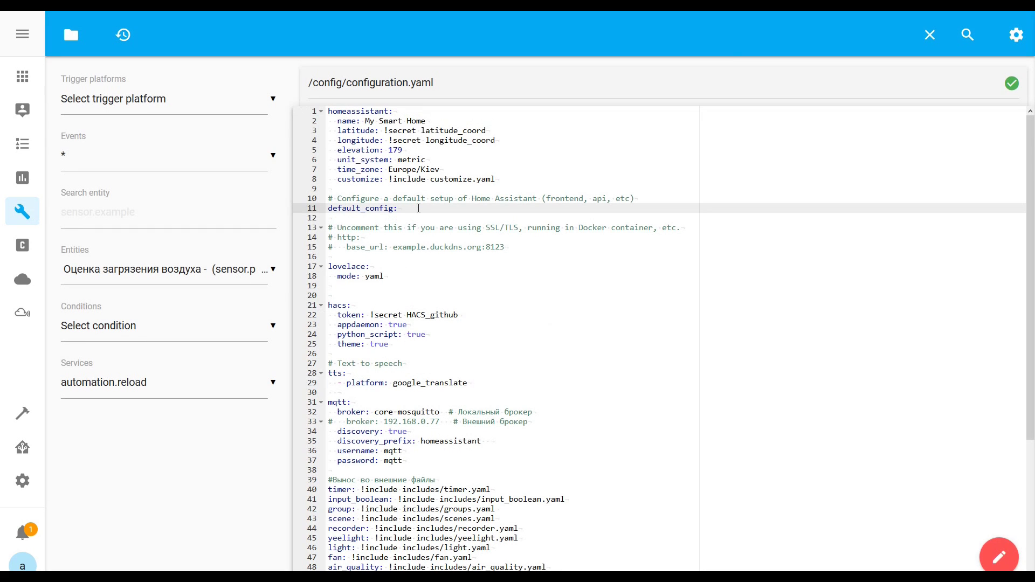
pyautogui.press('Return')
pyautogui.press('Return')
pyautogui.write('frontend:   themes: !include_dir_merge_named themes')
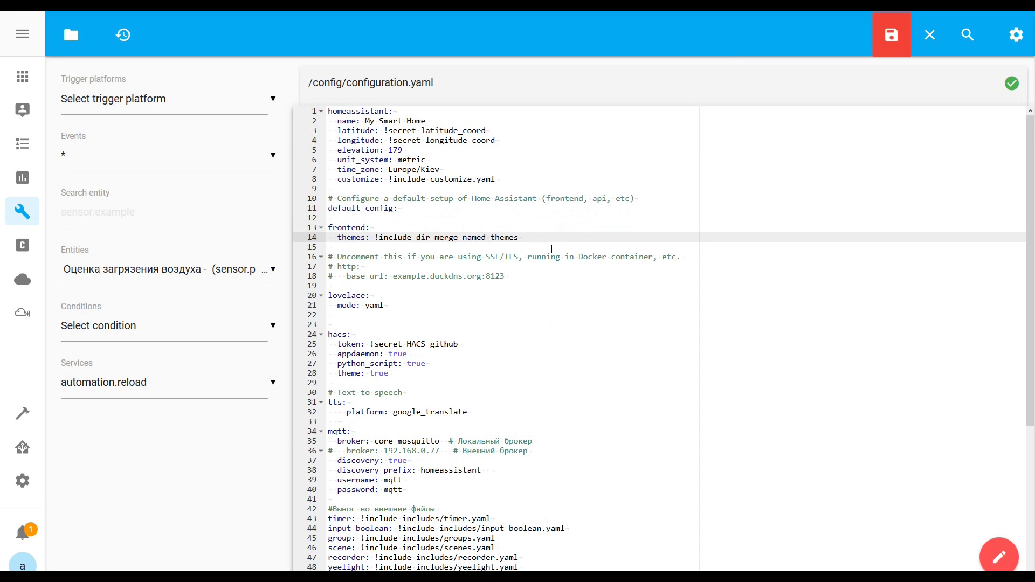
pyautogui.click(892, 35)
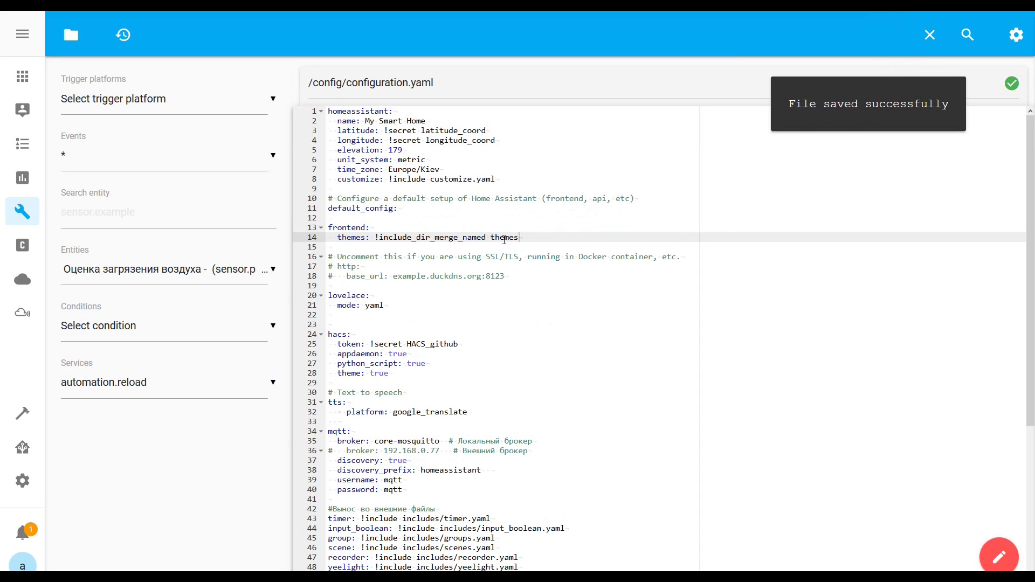
# Examine the config/themes/google_dark_theme folder to check where the theme file is stored, and return to the config folder
pyautogui.doubleClick(492, 236)
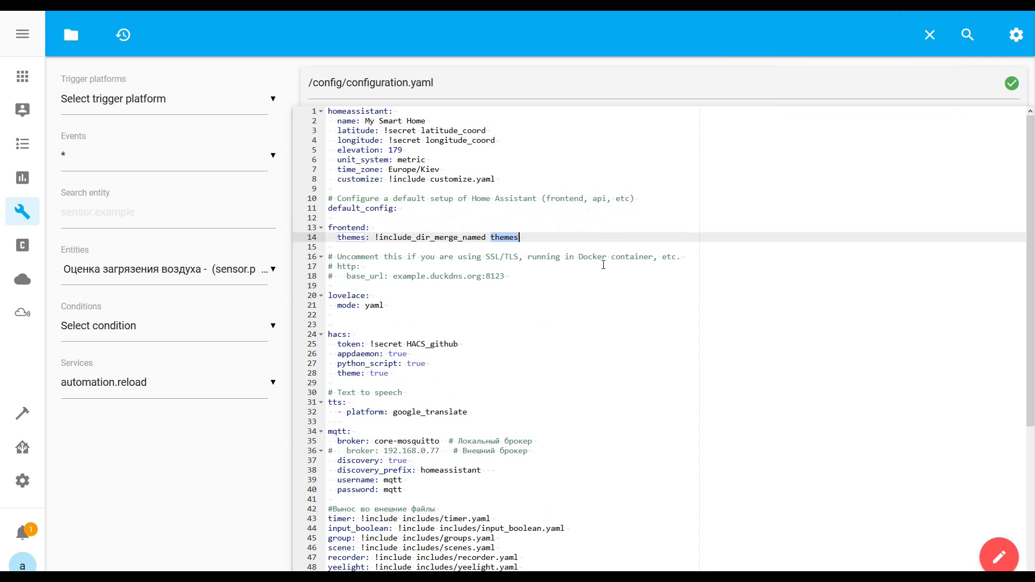
pyautogui.click(71, 36)
pyautogui.scroll(-3, 127, 329)
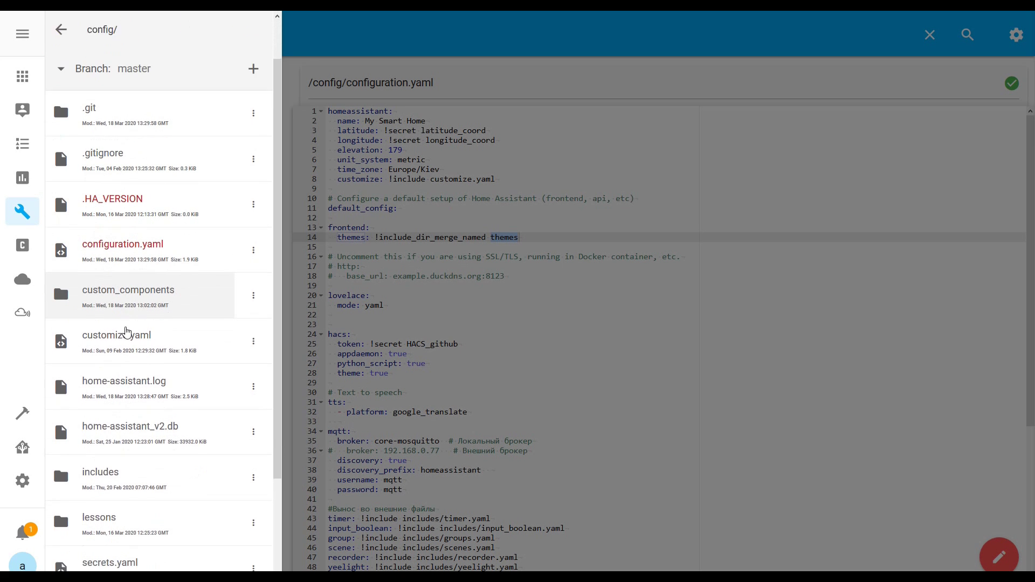
pyautogui.click(127, 474)
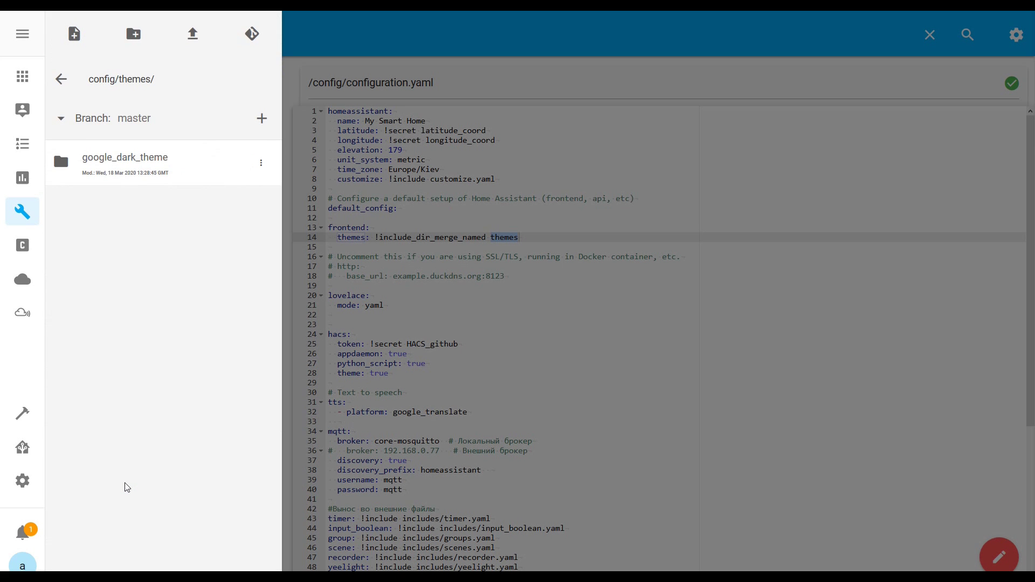
pyautogui.click(152, 165)
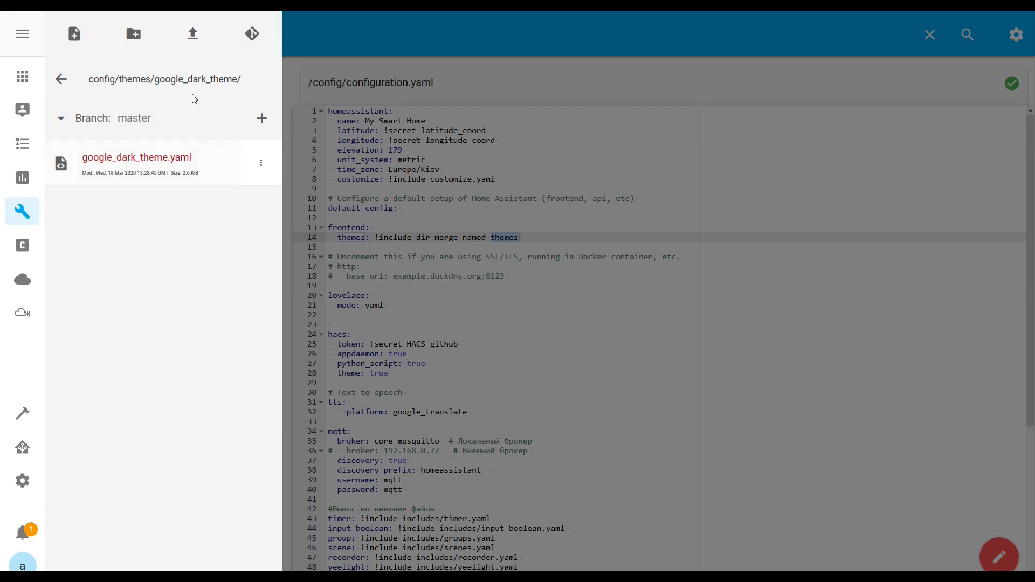
pyautogui.moveTo(88, 80); pyautogui.dragTo(233, 78)
pyautogui.click(238, 76)
pyautogui.click(61, 81)
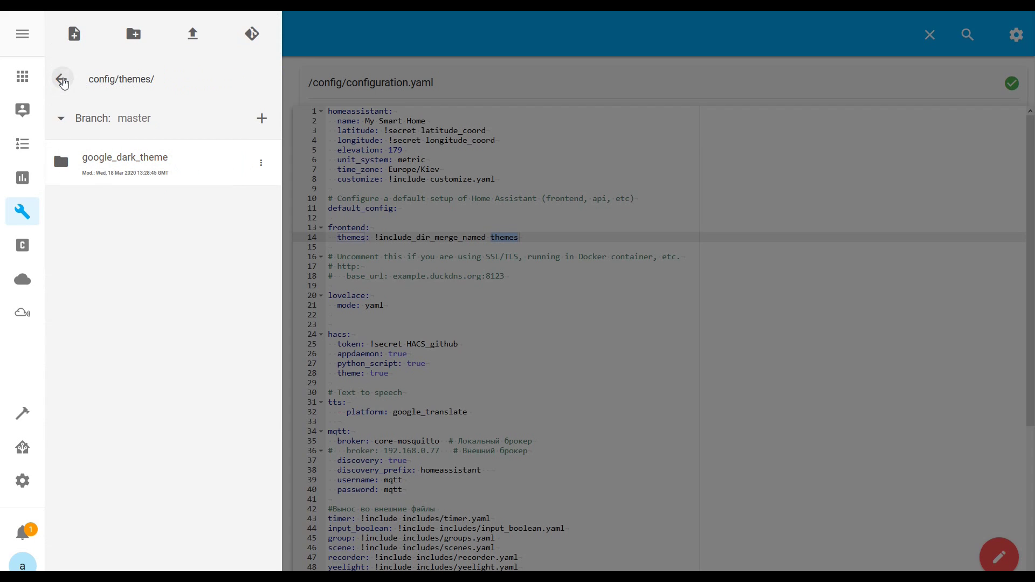
pyautogui.click(63, 82)
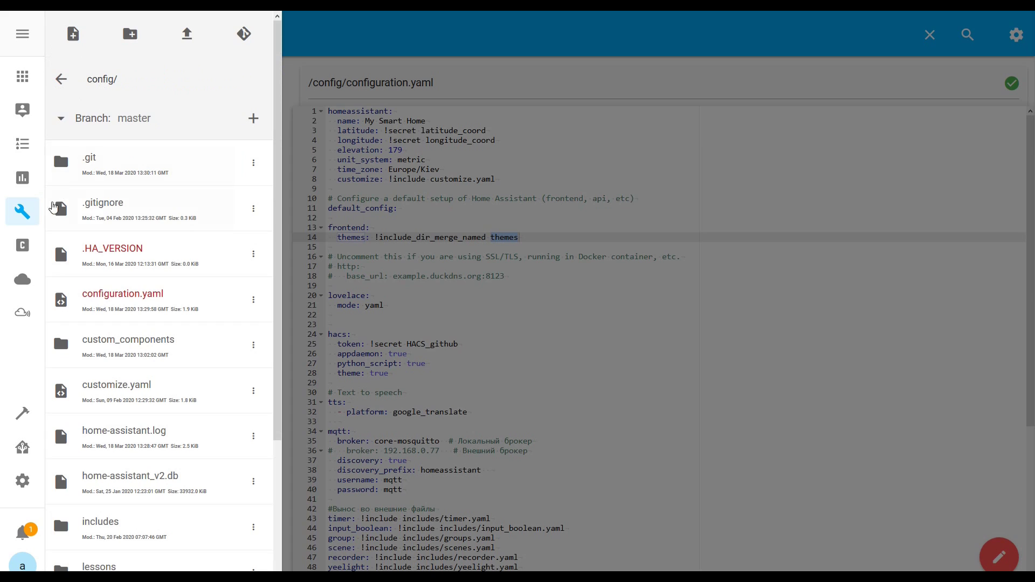
# Search the community store's integrations for "ras" and install Raspberry Pi Power Supply Checker
pyautogui.click(22, 245)
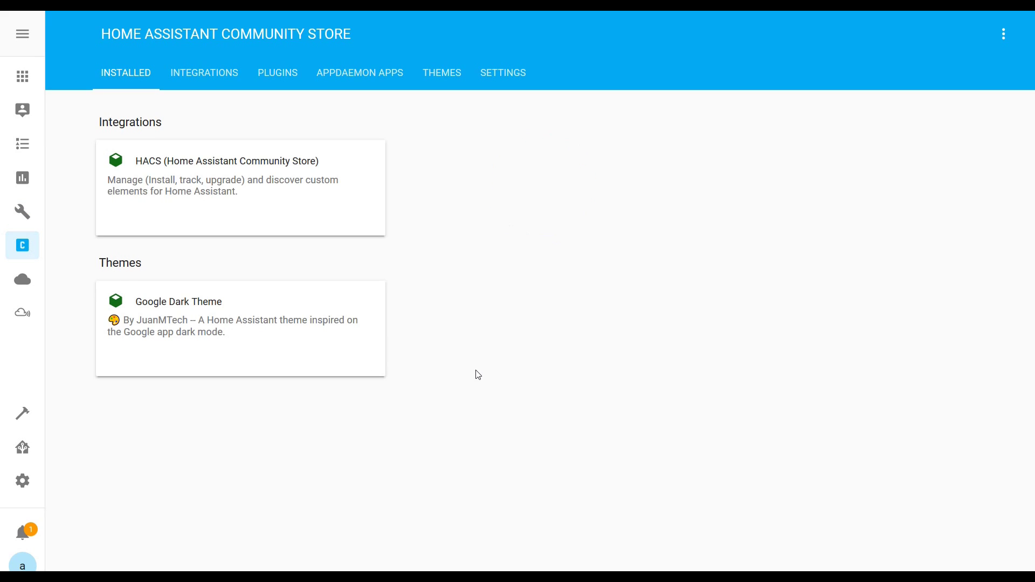
pyautogui.click(222, 73)
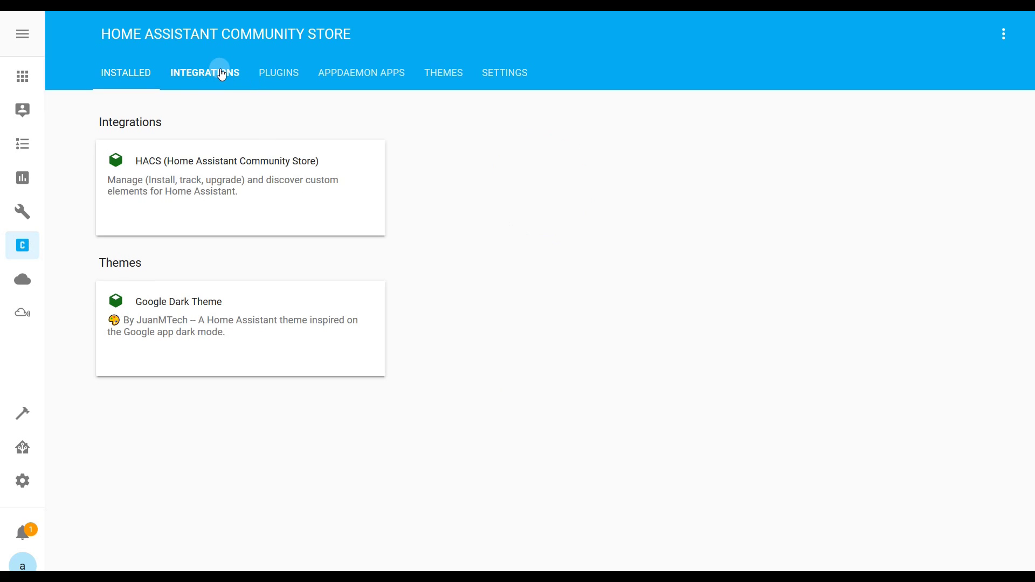
pyautogui.click(267, 143)
pyautogui.write('r')
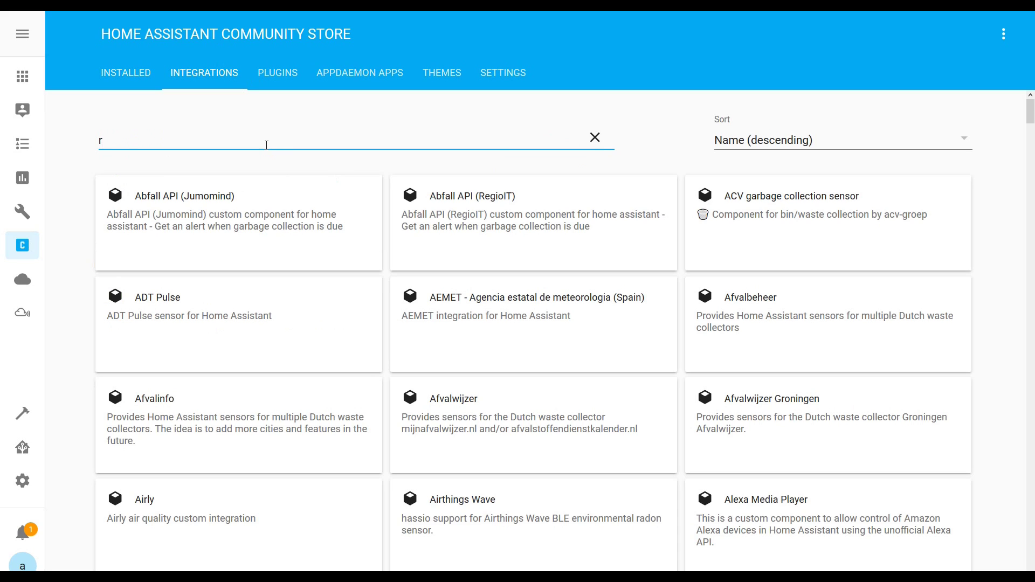
pyautogui.write('as')
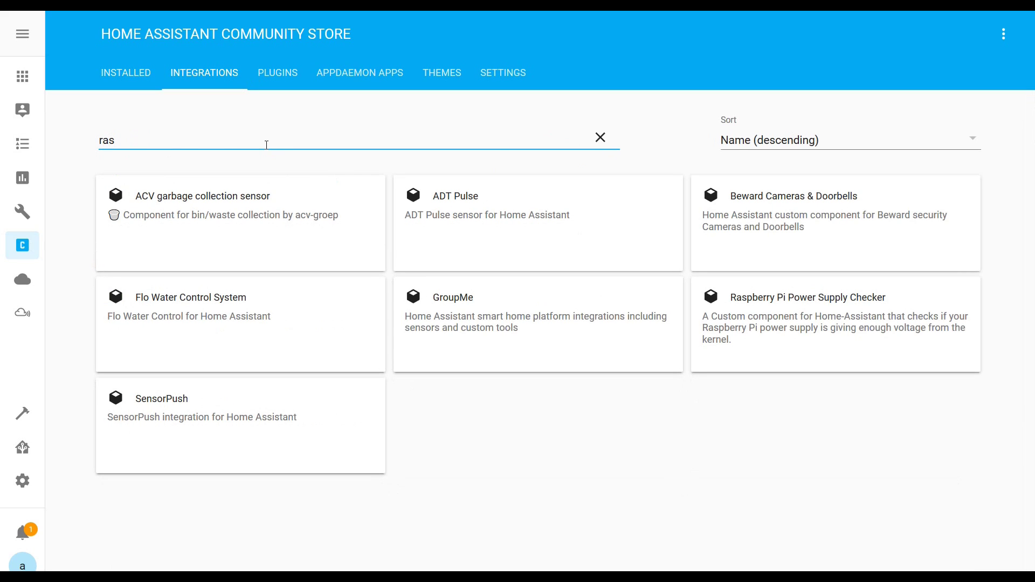
pyautogui.click(837, 303)
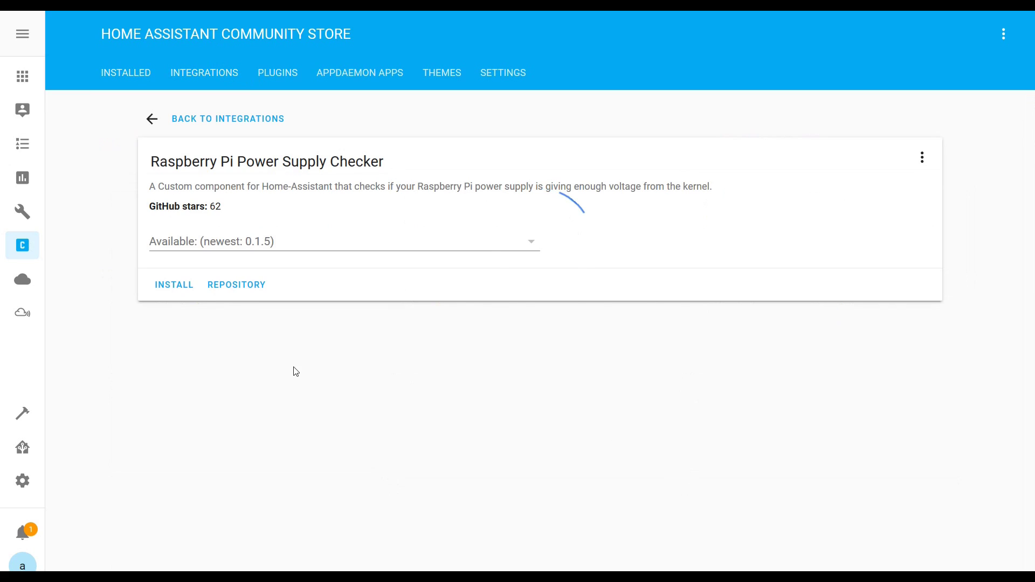
pyautogui.click(182, 290)
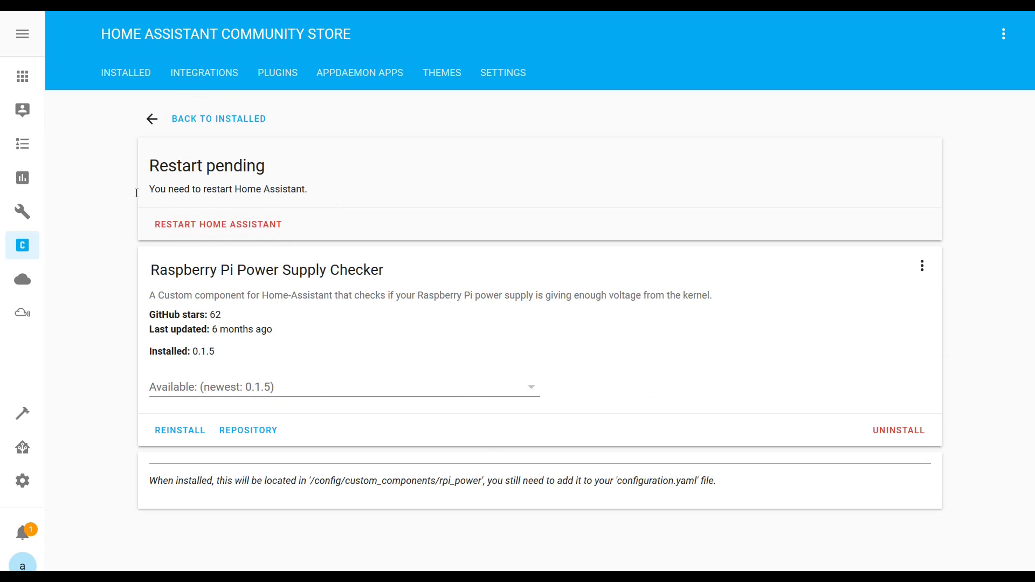
# Restart Home Assistant from the integration's pending restart notice and confirm the restart
pyautogui.click(212, 226)
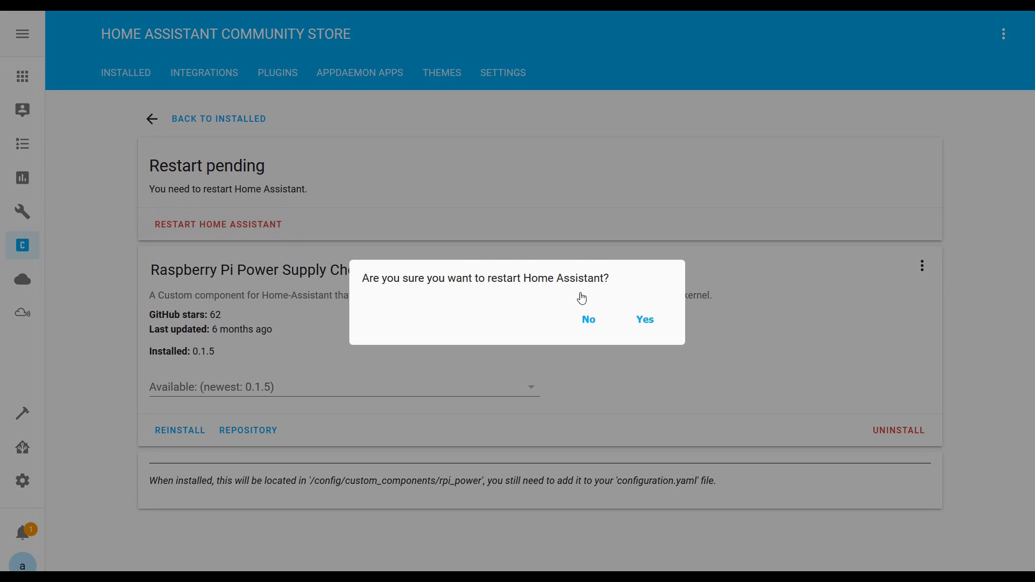
pyautogui.click(647, 321)
pyautogui.click(649, 320)
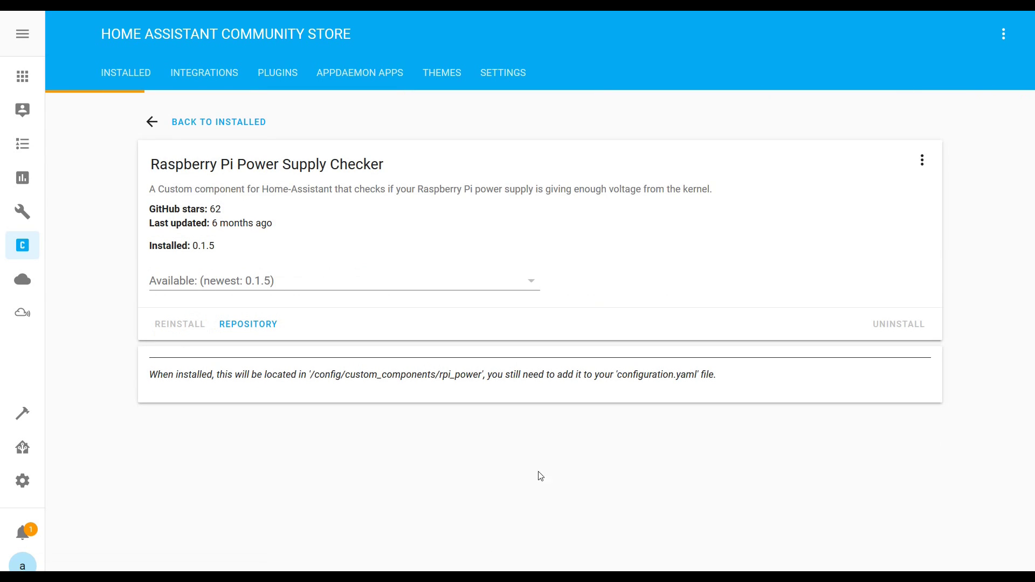
# Set the user profile's theme to Google Dark Theme and open the overview dashboard
pyautogui.click(23, 564)
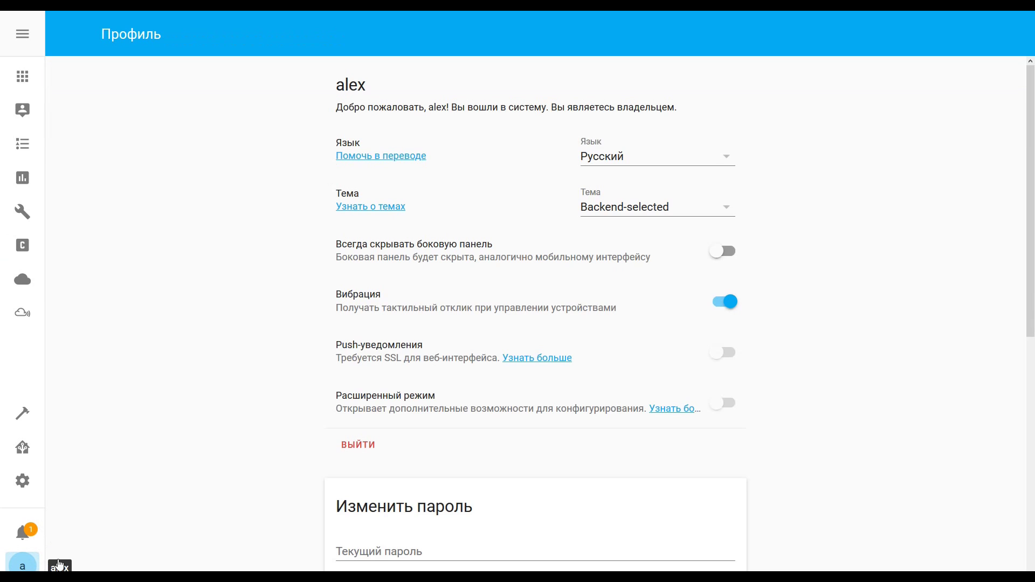
pyautogui.click(671, 221)
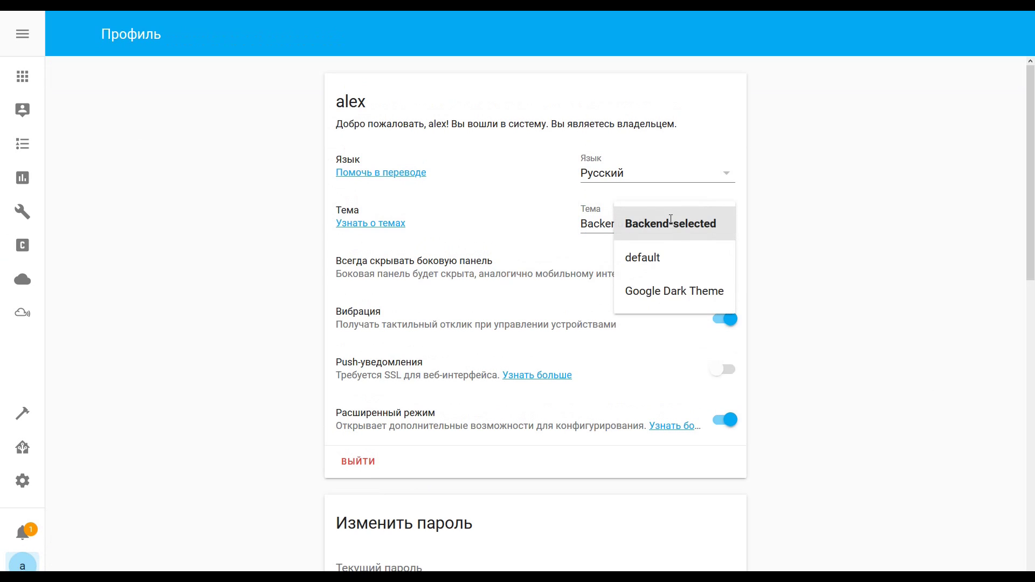
pyautogui.click(689, 298)
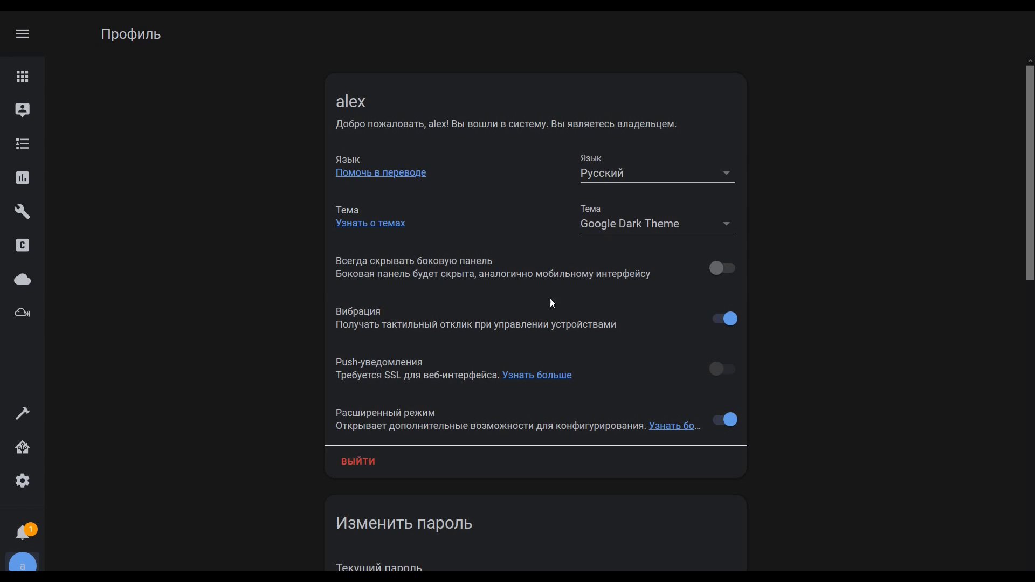
pyautogui.click(22, 77)
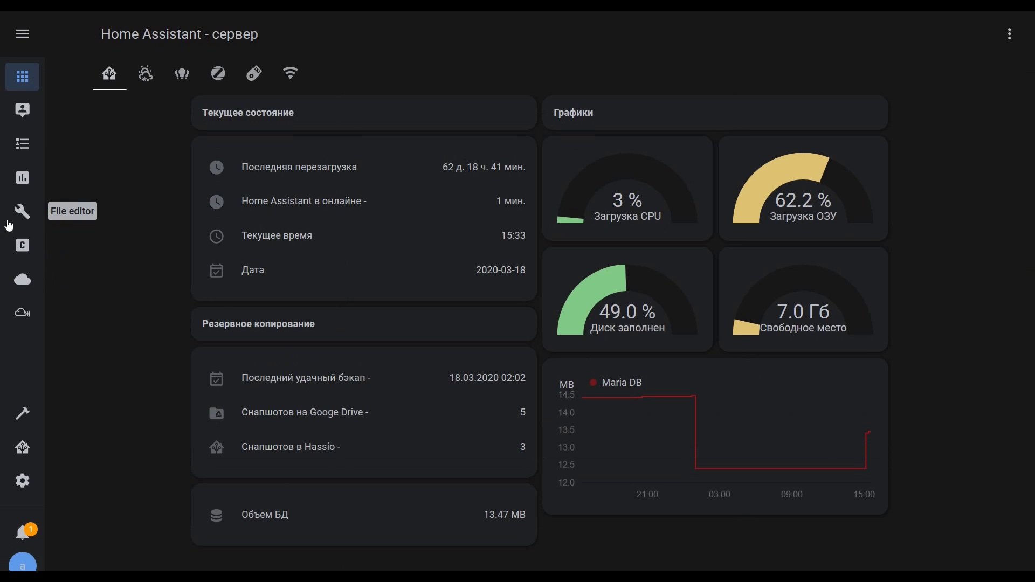
# Open system.yaml from the config/includes/sensor folder in the file editor
pyautogui.click(22, 212)
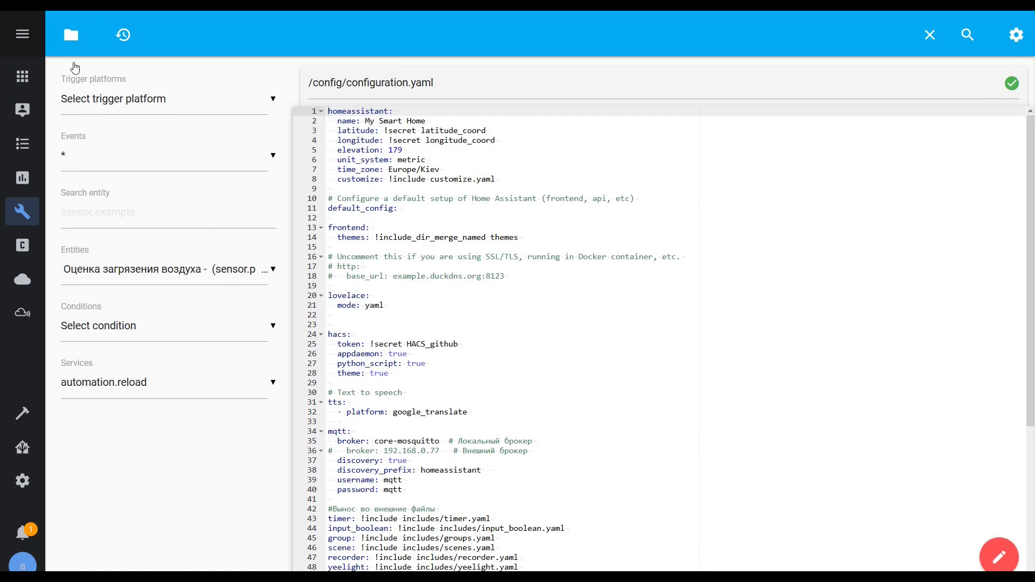
pyautogui.click(72, 34)
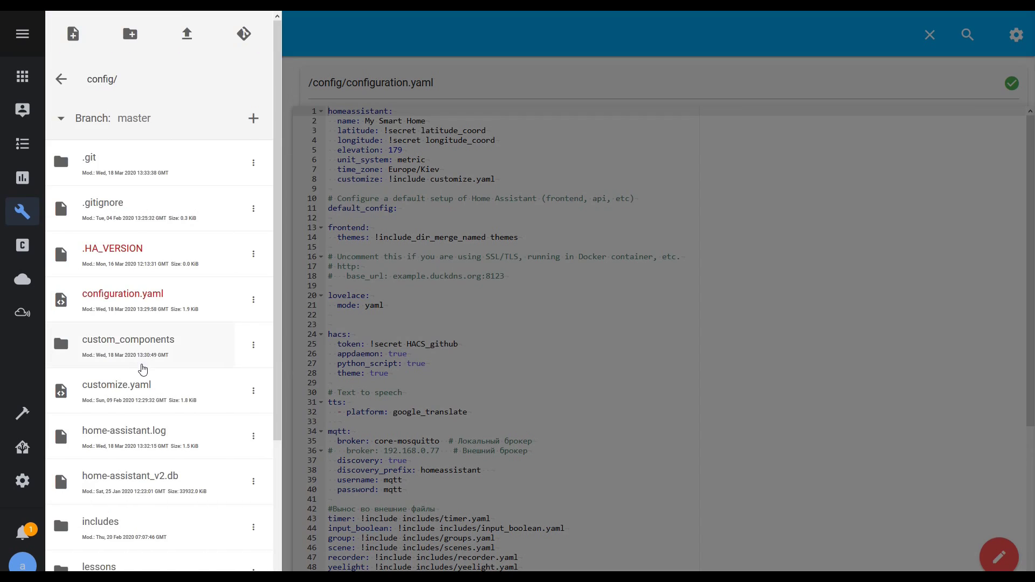
pyautogui.scroll(-3, 154, 464)
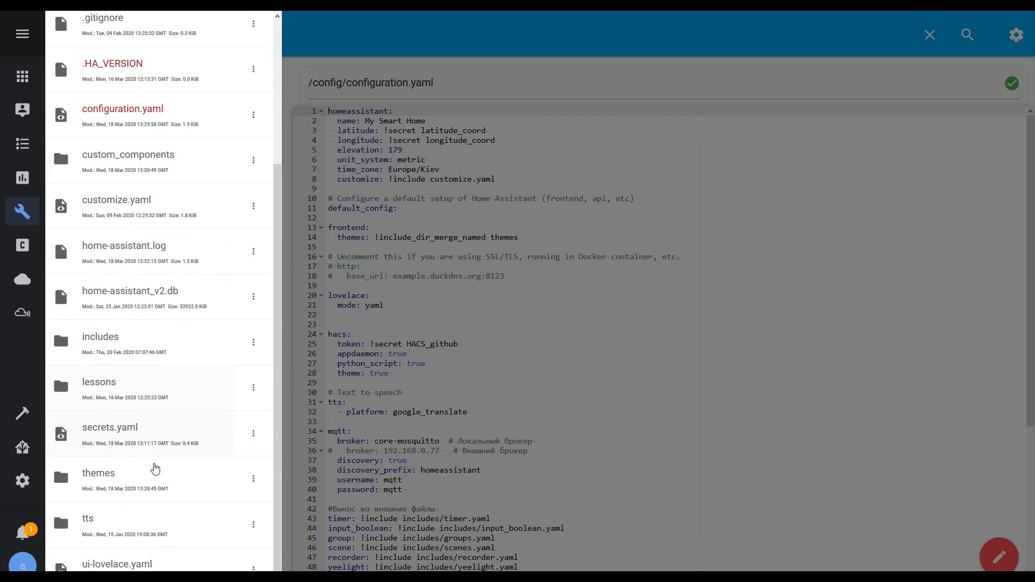
pyautogui.click(122, 344)
pyautogui.scroll(-3, 162, 458)
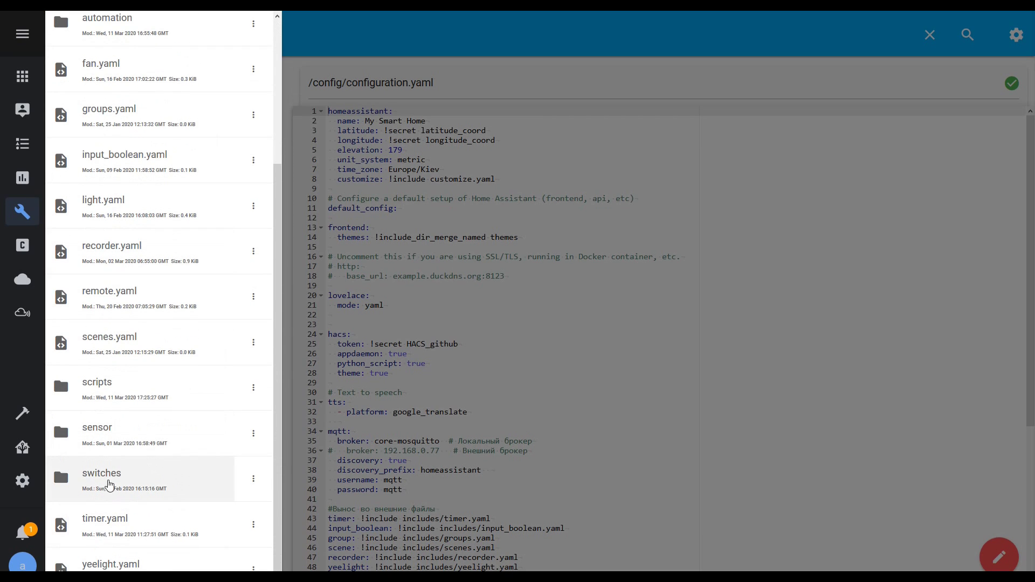
pyautogui.click(110, 441)
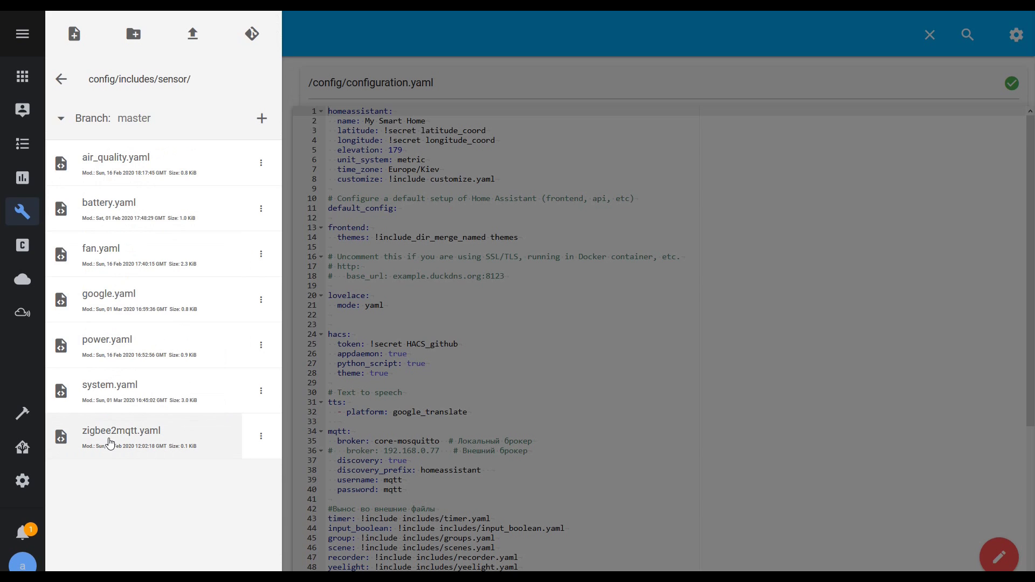
pyautogui.click(110, 387)
# Insert a sensor entry at the start of system.yaml with platform rpi_power and text_state set to true
pyautogui.click(357, 97)
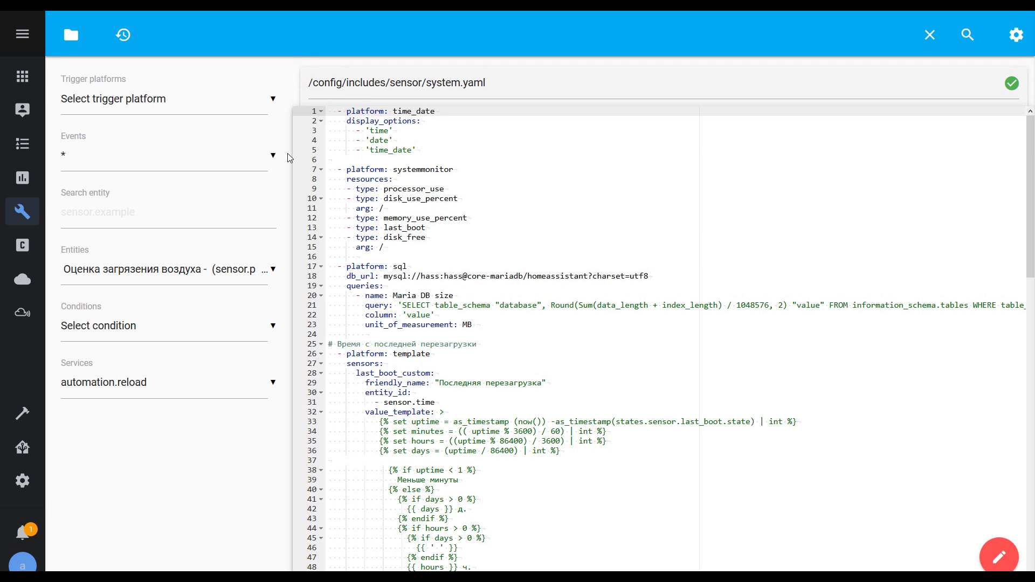
pyautogui.press('Return')
pyautogui.press('Return')
pyautogui.press('Return')
pyautogui.press('Up')
pyautogui.press('Up')
pyautogui.press('Up')
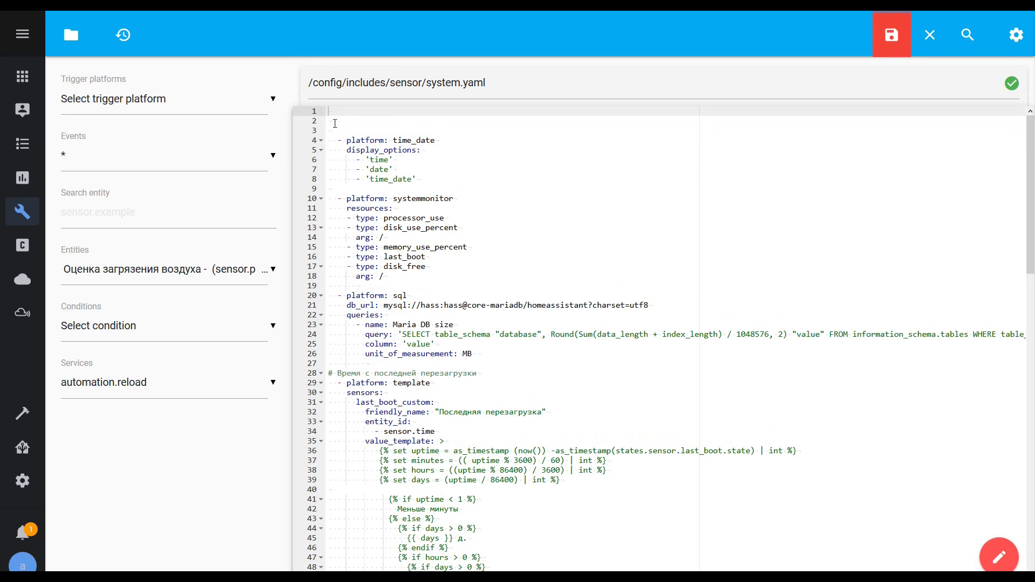
pyautogui.write('- platform: rpi_power     text_state: true')
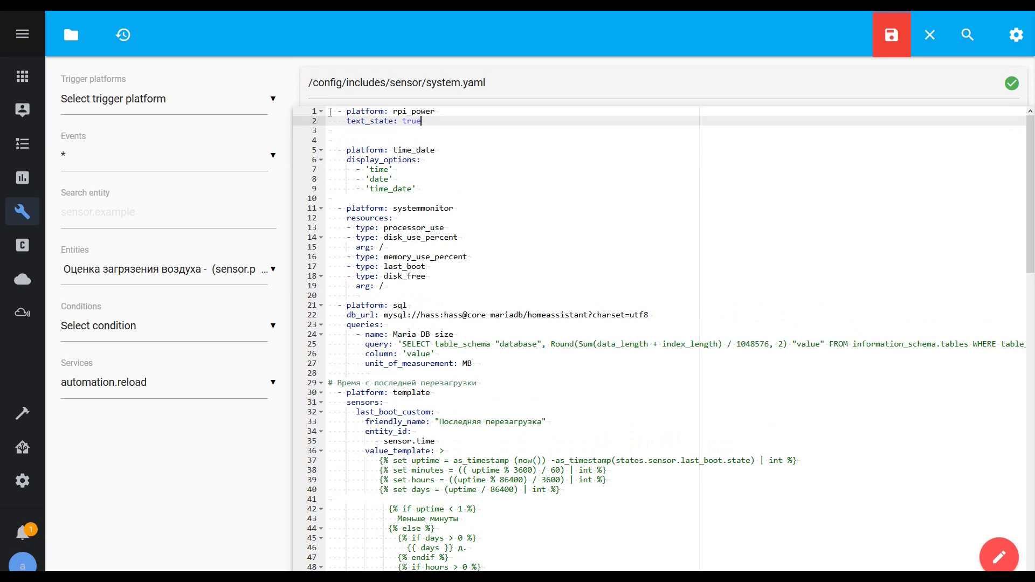
# Remove the extra blank line below the rpi_power entry and save system.yaml
pyautogui.press('Delete')
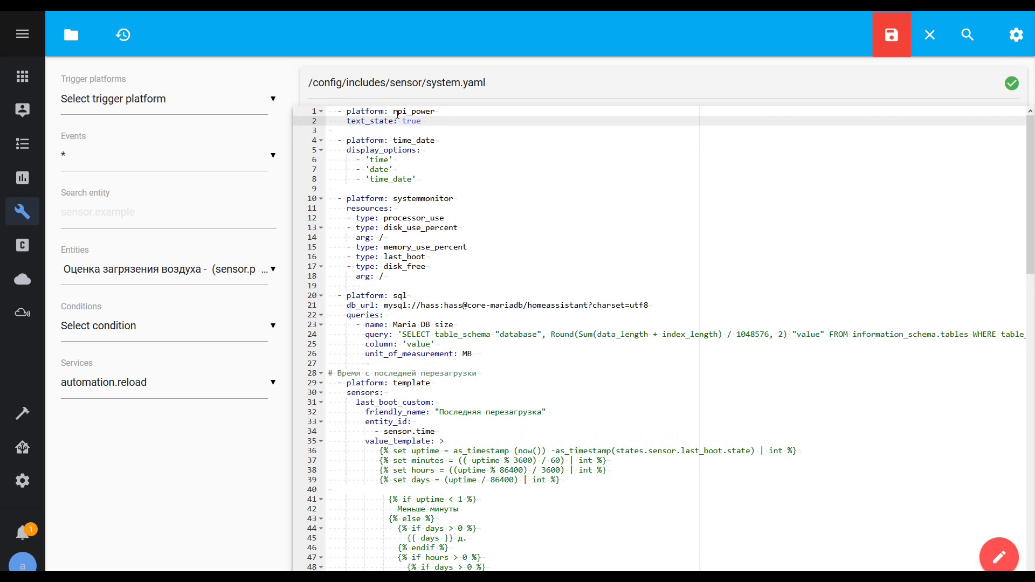
pyautogui.moveTo(393, 113); pyautogui.dragTo(449, 110)
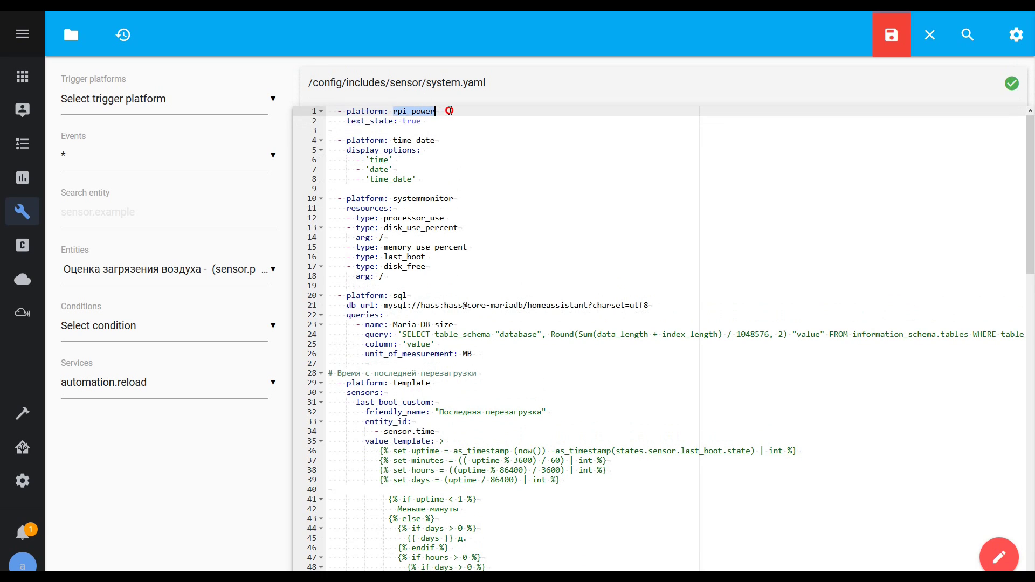
pyautogui.click(892, 35)
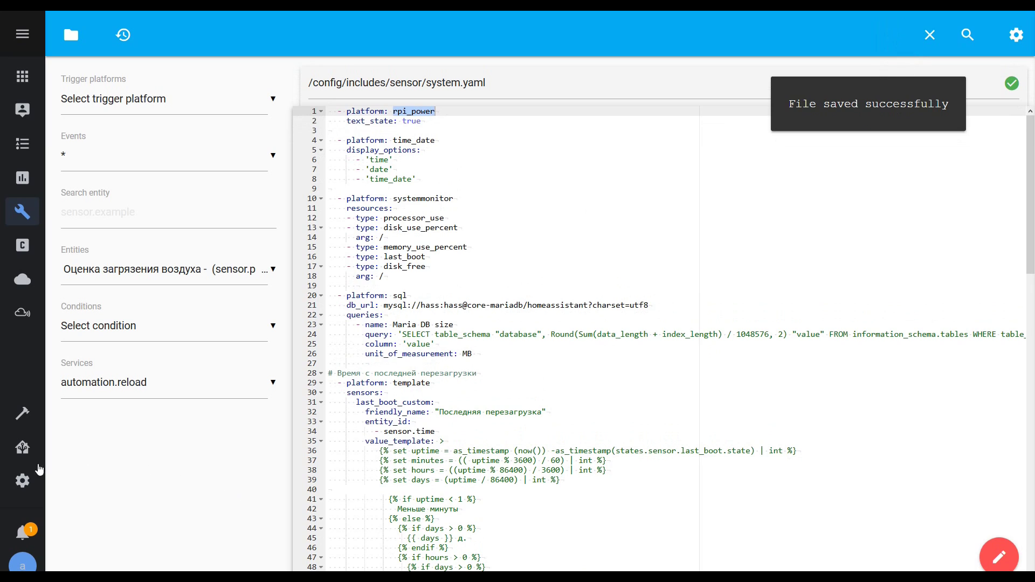
pyautogui.click(23, 480)
pyautogui.scroll(-6, 621, 378)
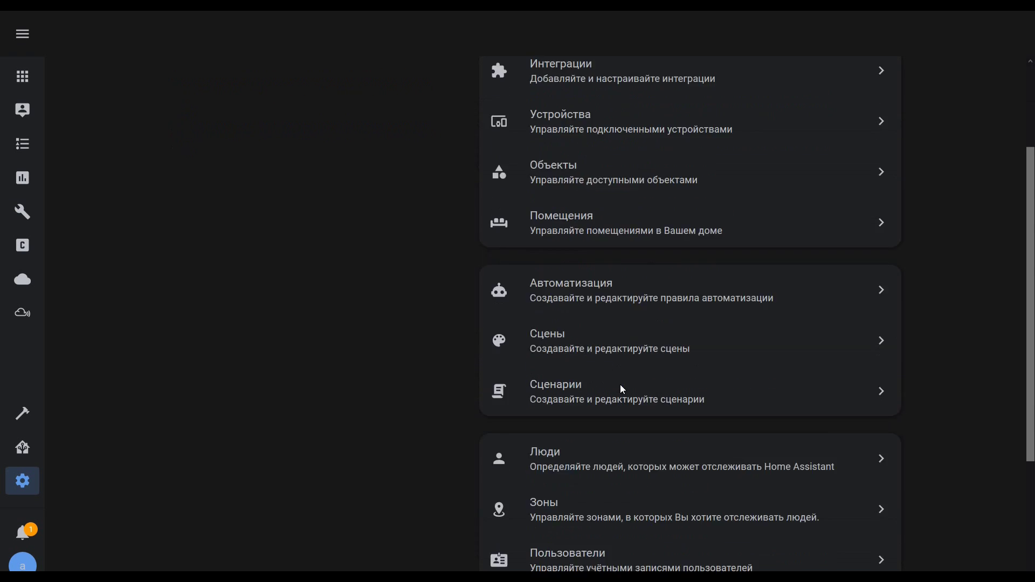
pyautogui.click(572, 490)
pyautogui.scroll(-3, 425, 402)
pyautogui.scroll(3, 502, 370)
pyautogui.click(665, 225)
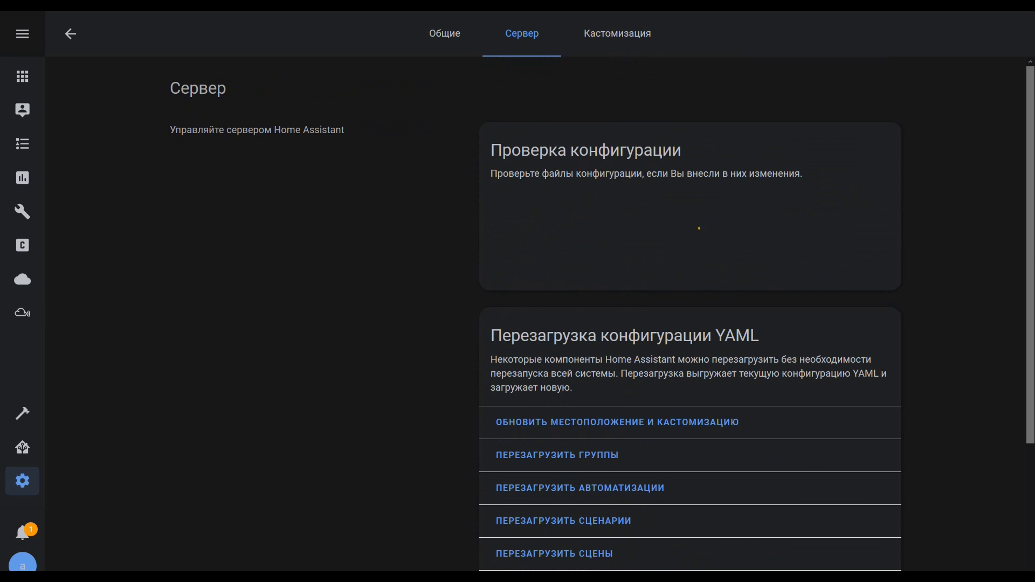
# Restart the Home Assistant server and confirm the restart
pyautogui.scroll(-3, 687, 275)
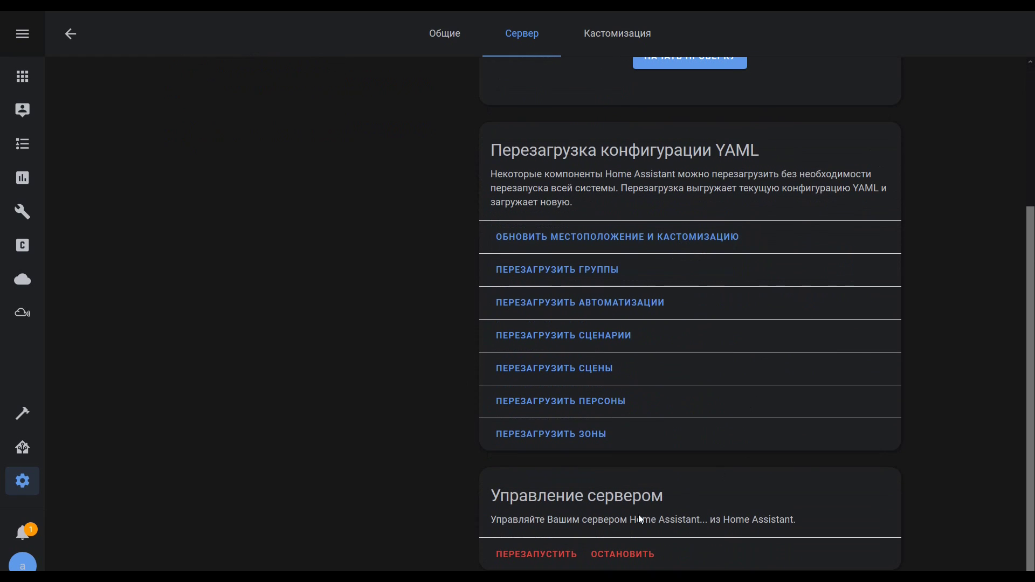
pyautogui.click(535, 555)
pyautogui.click(637, 343)
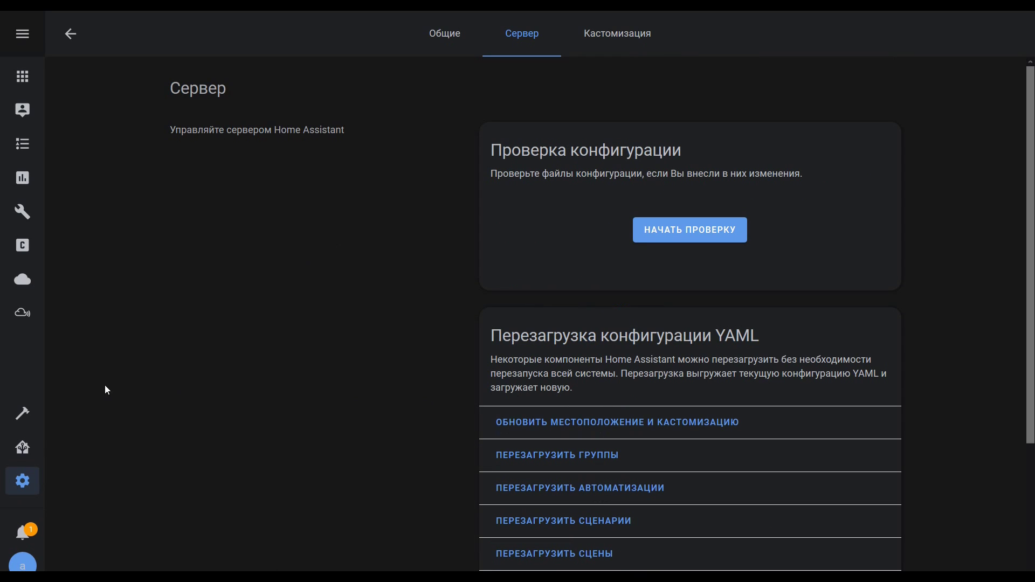
# Look up sensor.rpi_power_status among the developer tools' entity states and copy its entity ID
pyautogui.click(36, 402)
pyautogui.click(132, 434)
pyautogui.write('sensor.rpi_power_status')
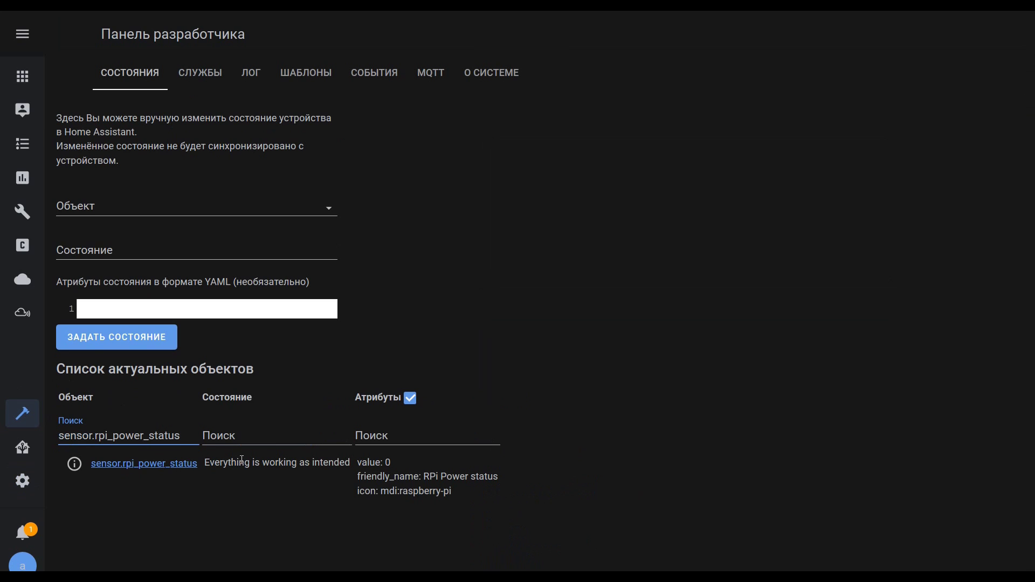
pyautogui.moveTo(207, 462); pyautogui.dragTo(345, 460)
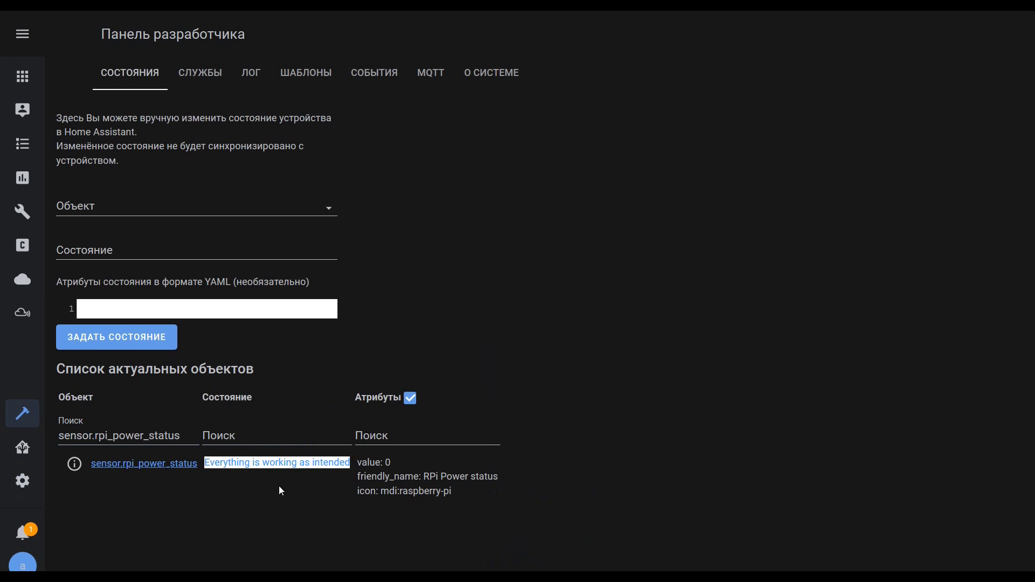
pyautogui.click(183, 467)
pyautogui.moveTo(183, 206); pyautogui.dragTo(53, 207)
pyautogui.hotkey('ctrl', 'c')
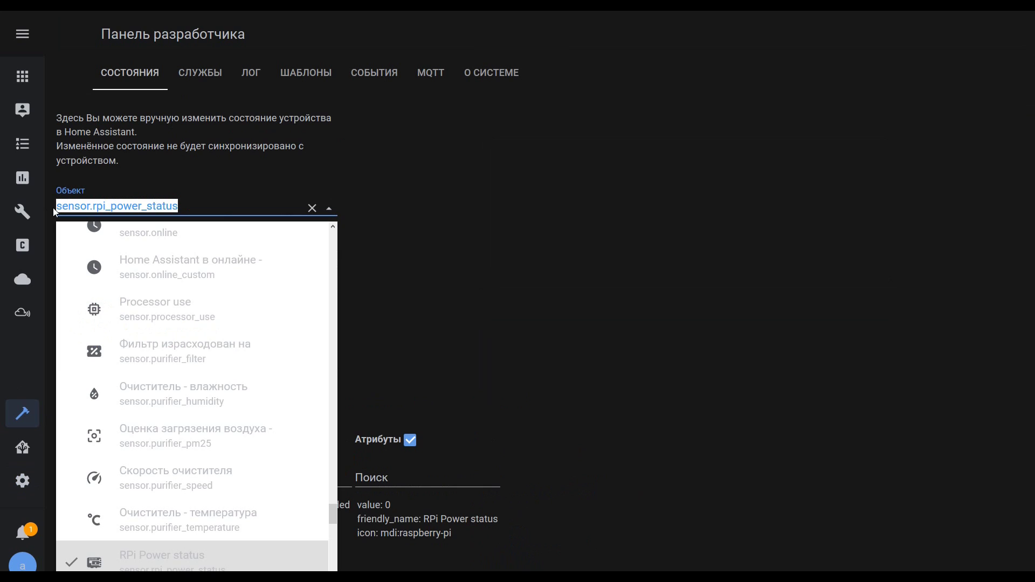
# Open ui-lovelace.yaml from the config folder in the file editor
pyautogui.click(16, 215)
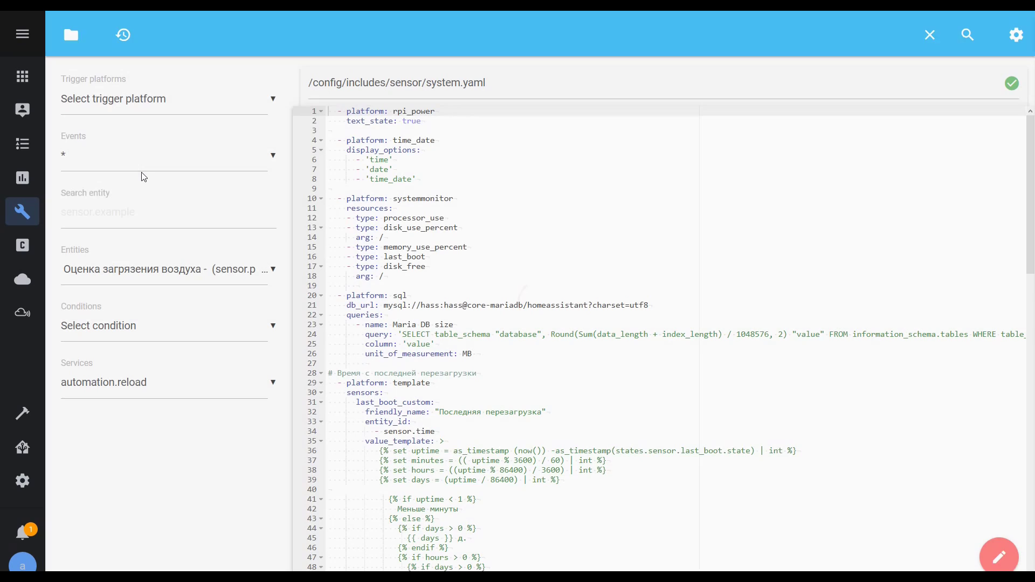
pyautogui.click(71, 35)
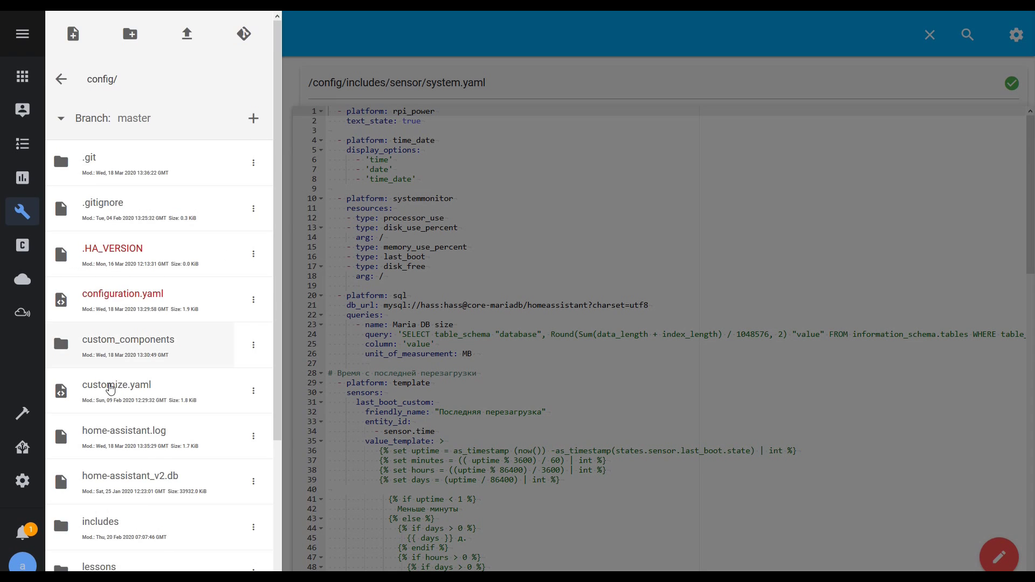
pyautogui.scroll(-3, 140, 407)
pyautogui.click(164, 564)
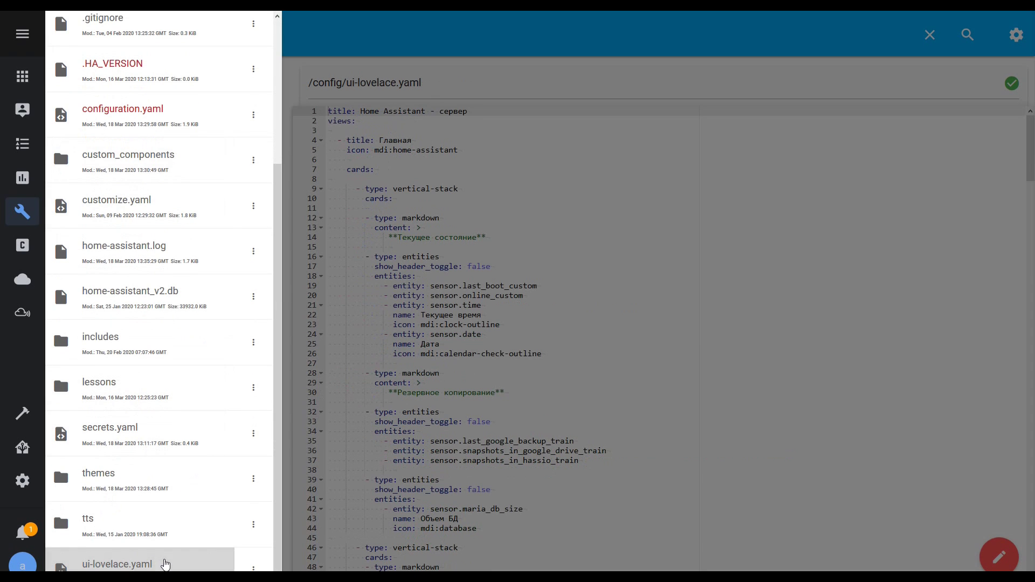
pyautogui.click(528, 264)
# Add an entity line for sensor.rpi_power_status after the sensor.date entry in the Текущее состояние card and save ui-lovelace.yaml
pyautogui.click(549, 356)
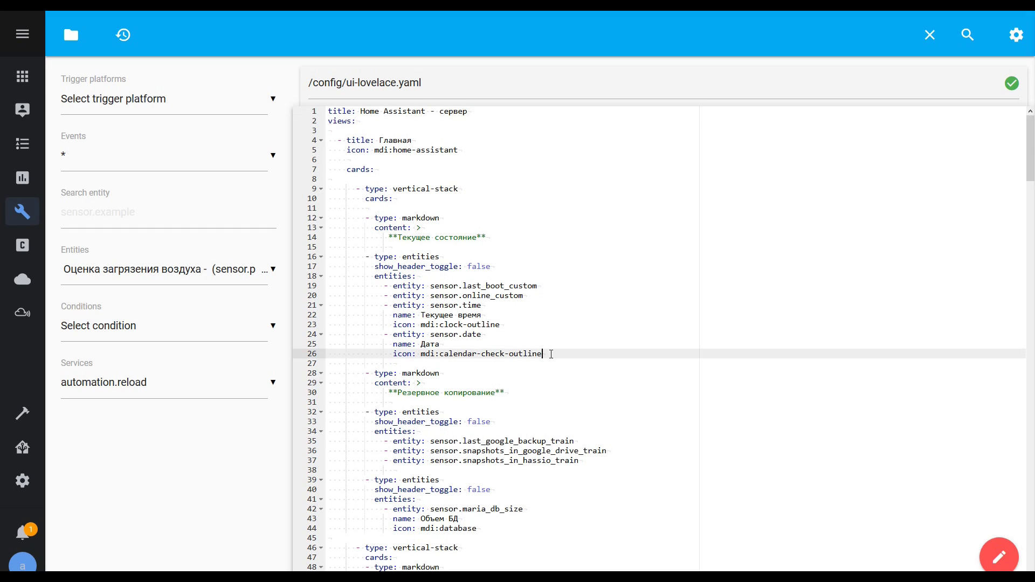
pyautogui.press('Return')
pyautogui.hotkey('ctrl', 'v')
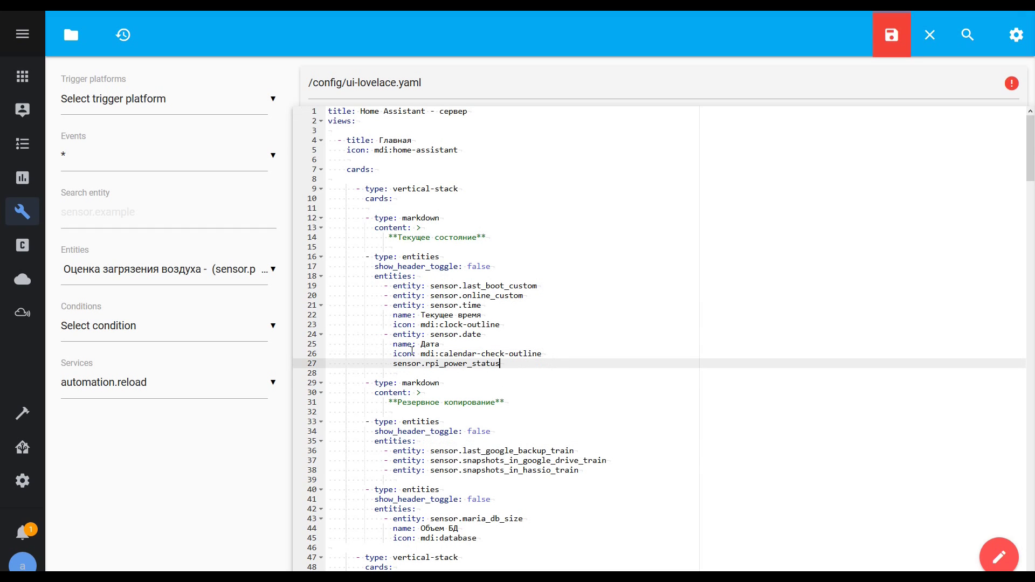
pyautogui.moveTo(431, 337); pyautogui.dragTo(311, 339)
pyautogui.hotkey('ctrl', 'c')
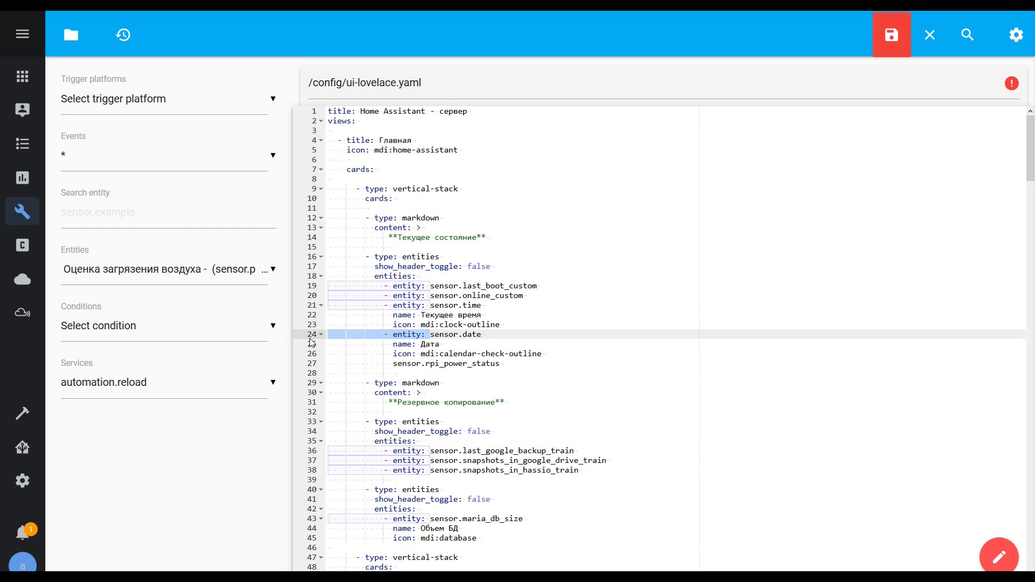
pyautogui.click(396, 364)
pyautogui.hotkey('shift', 'Home')
pyautogui.hotkey('ctrl', 'v')
pyautogui.click(892, 35)
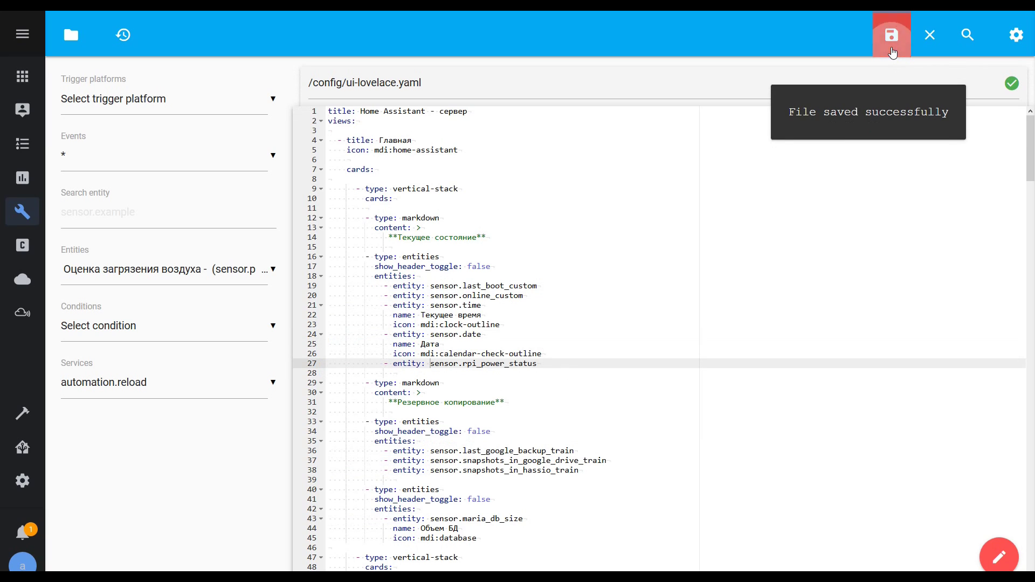
# Open the overview dashboard and refresh it to check the Текущее состояние card
pyautogui.click(30, 82)
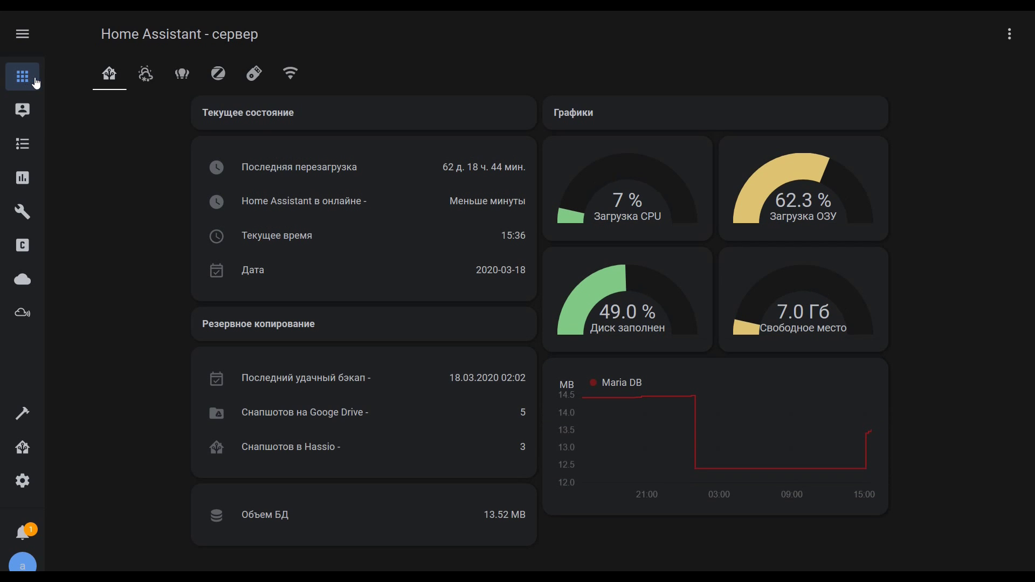
pyautogui.click(46, 39)
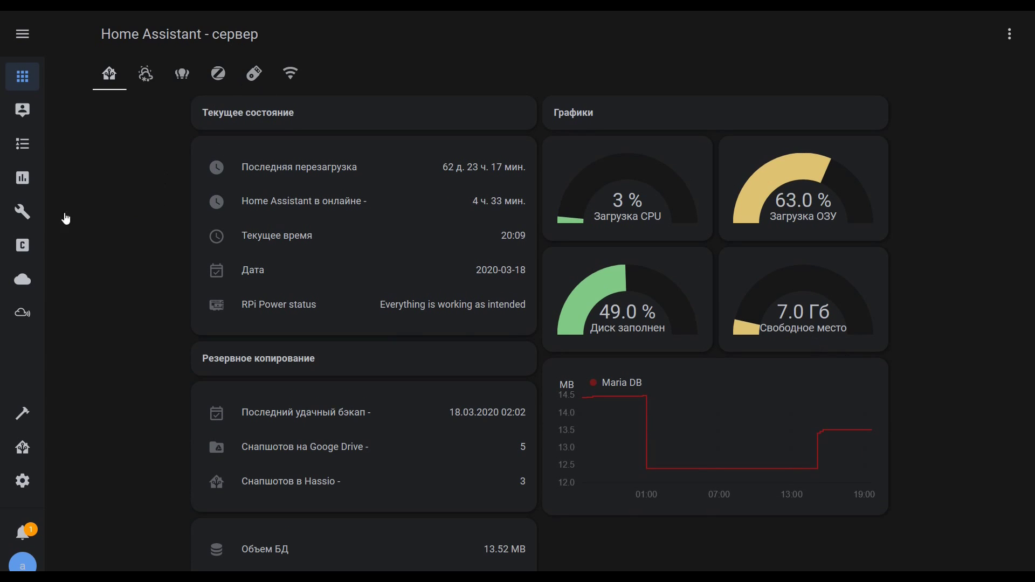
# Open the installed Raspberry Pi Power Supply Checker integration in HACS and go to its GitHub repository
pyautogui.click(22, 246)
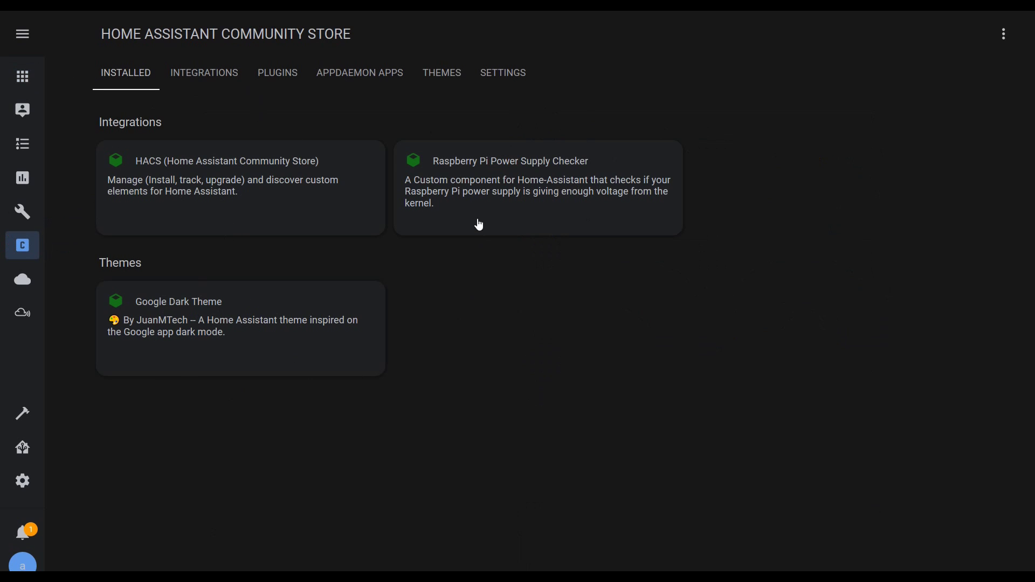
pyautogui.click(477, 197)
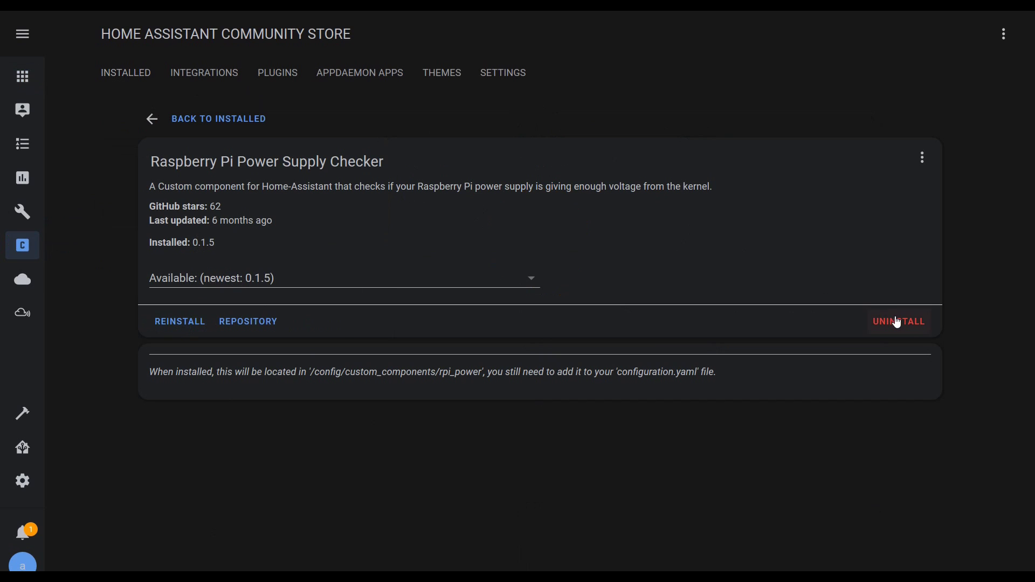
pyautogui.click(252, 322)
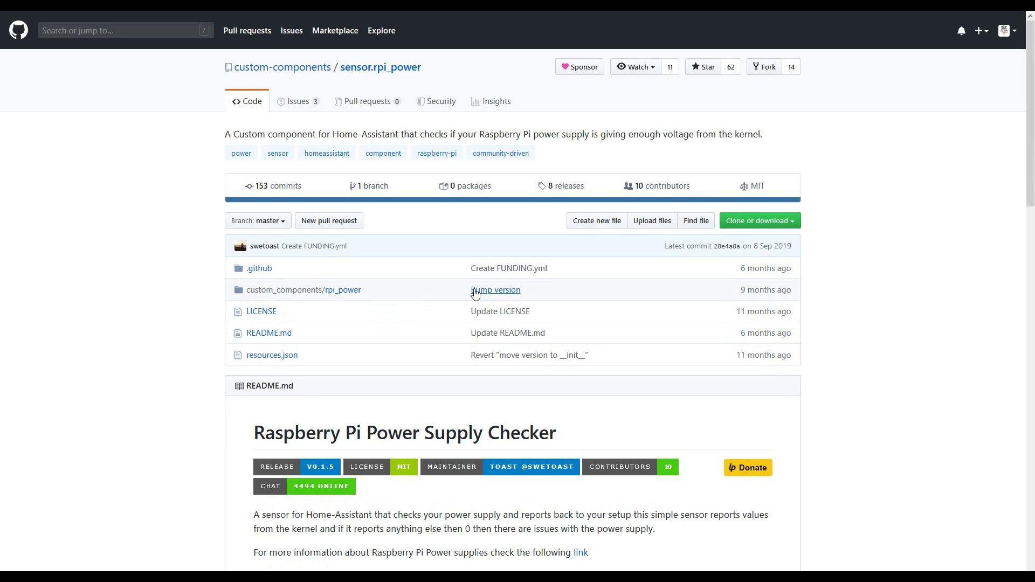
# Examine the README's table of power status values and their descriptions
pyautogui.scroll(-6, 476, 294)
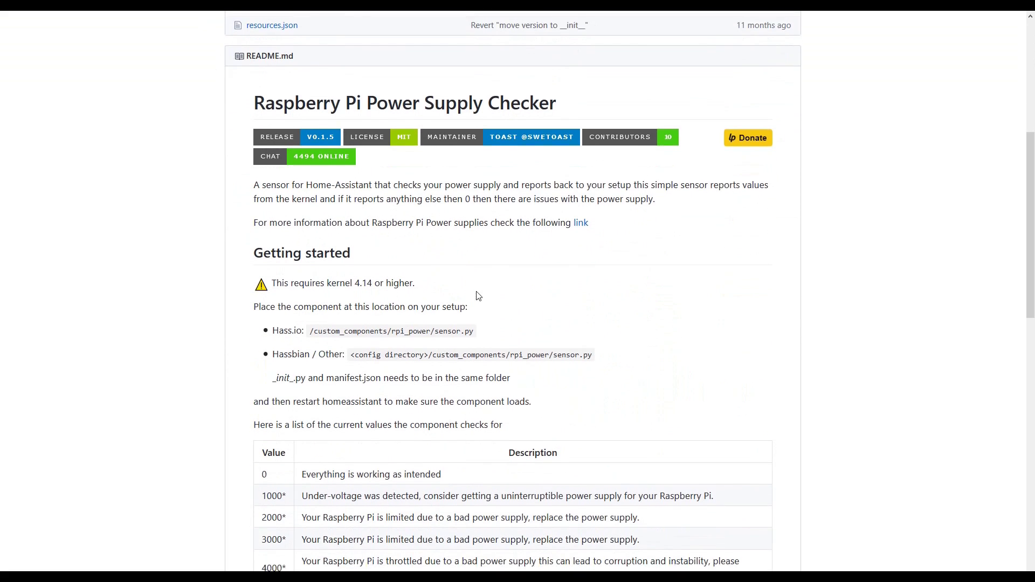
pyautogui.scroll(-4, 478, 296)
pyautogui.moveTo(305, 290); pyautogui.dragTo(444, 294)
pyautogui.moveTo(304, 310); pyautogui.dragTo(727, 312)
pyautogui.moveTo(302, 330); pyautogui.dragTo(656, 329)
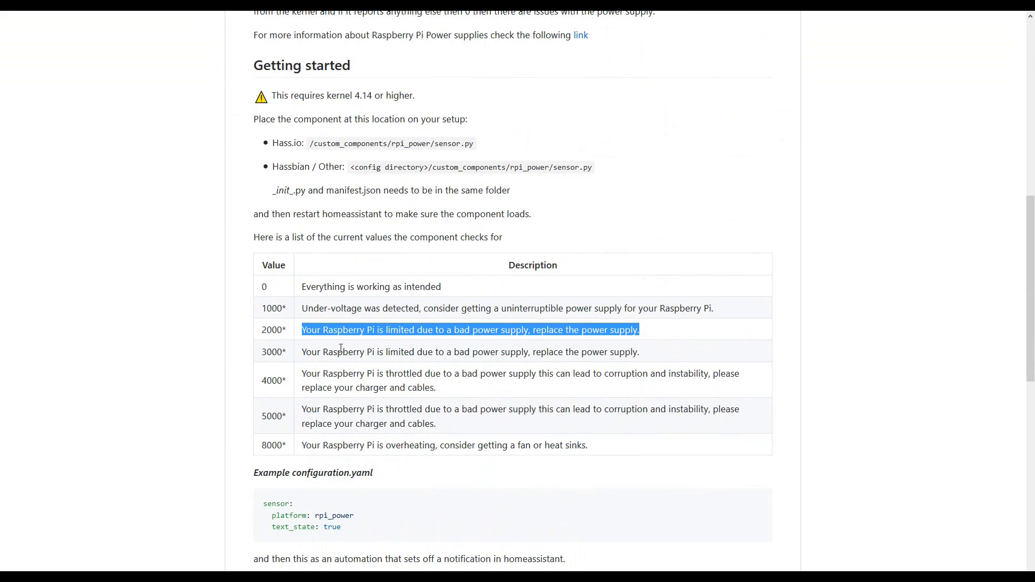
pyautogui.moveTo(302, 353); pyautogui.dragTo(479, 361)
pyautogui.moveTo(300, 373); pyautogui.dragTo(436, 386)
pyautogui.moveTo(302, 410); pyautogui.dragTo(453, 424)
pyautogui.moveTo(302, 445); pyautogui.dragTo(613, 447)
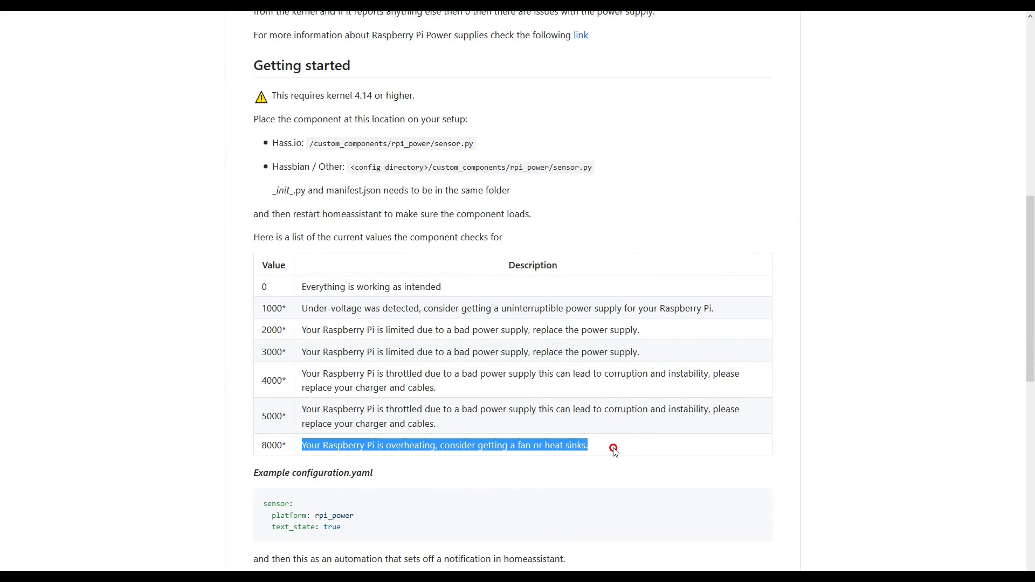
pyautogui.click(504, 428)
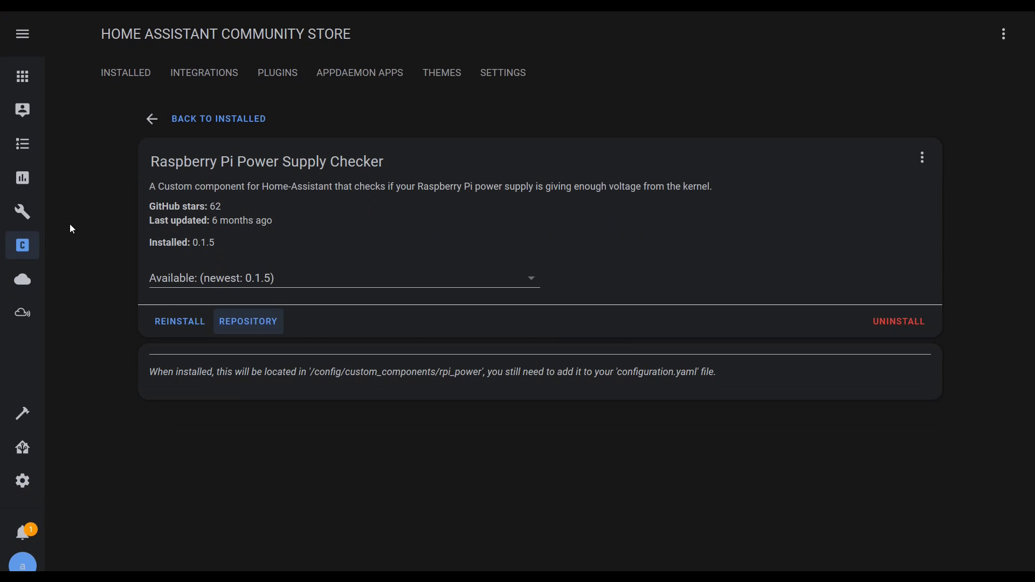
# Inspect the custom repositories section in the HACS settings and return to the overview dashboard
pyautogui.click(153, 119)
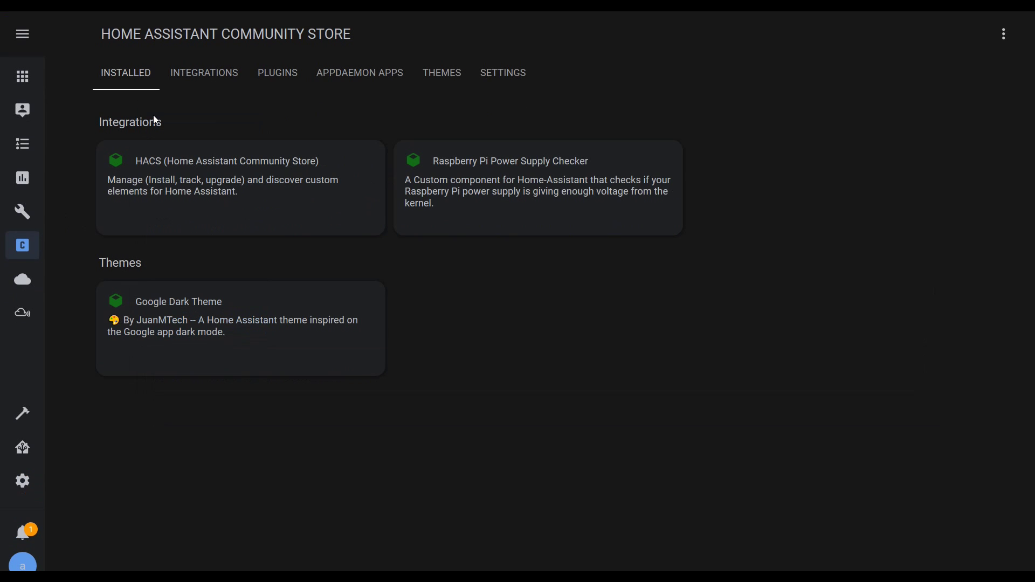
pyautogui.click(497, 77)
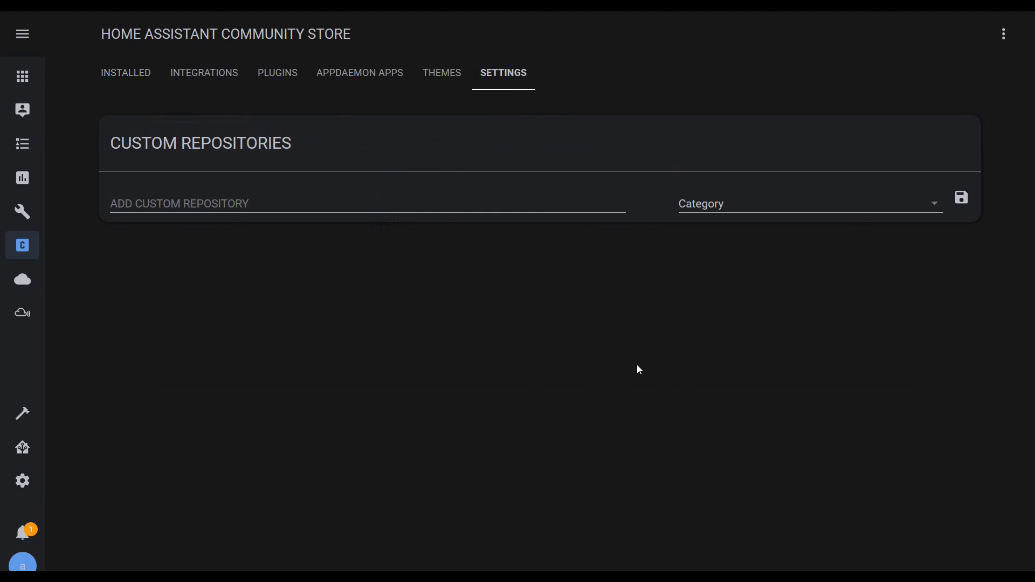
pyautogui.click(248, 205)
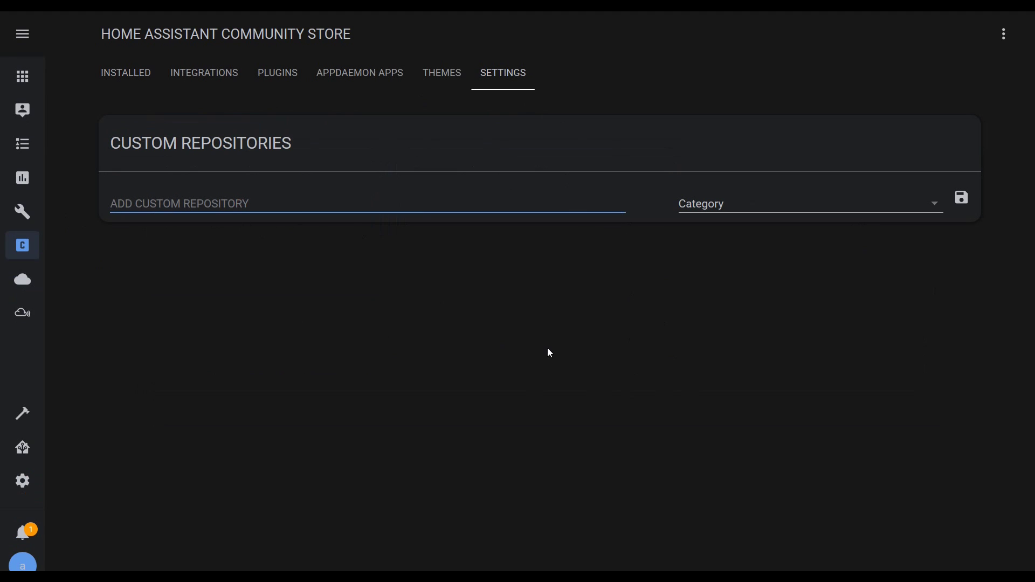
pyautogui.click(118, 71)
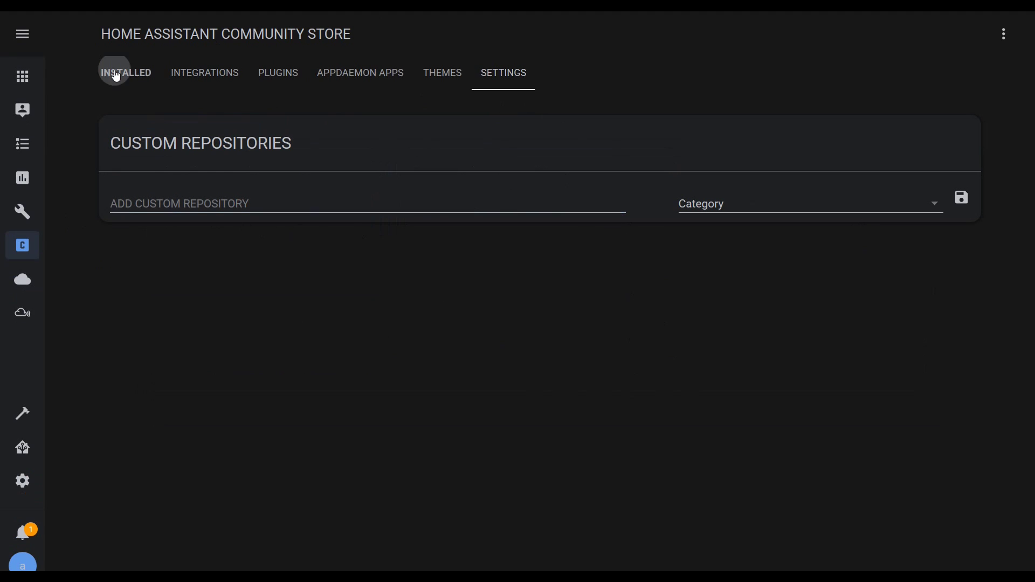
pyautogui.click(29, 86)
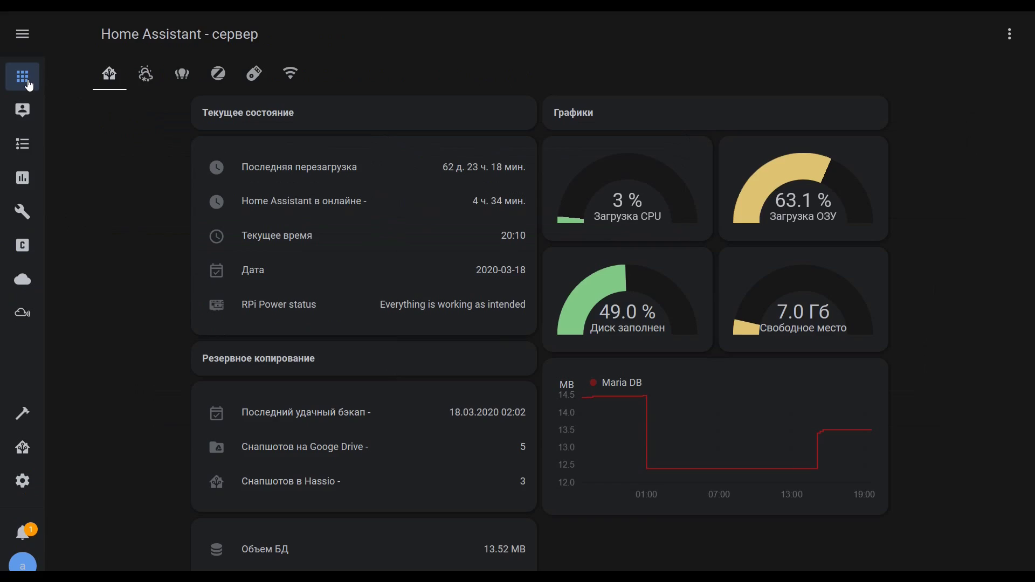